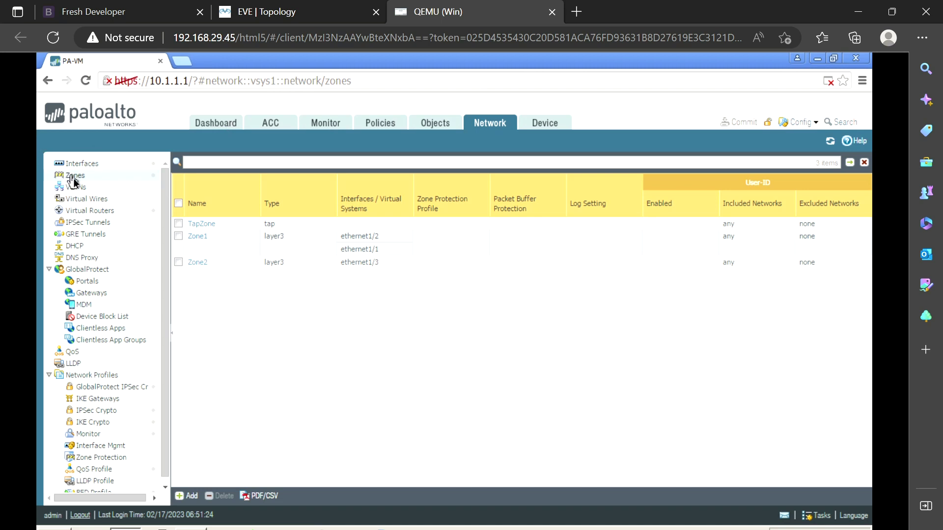
left_click(73, 177)
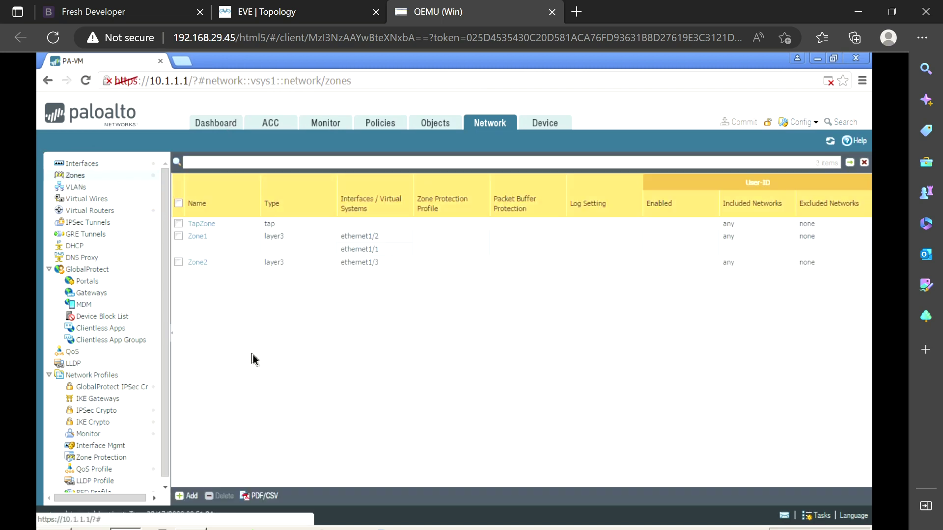
left_click(188, 497)
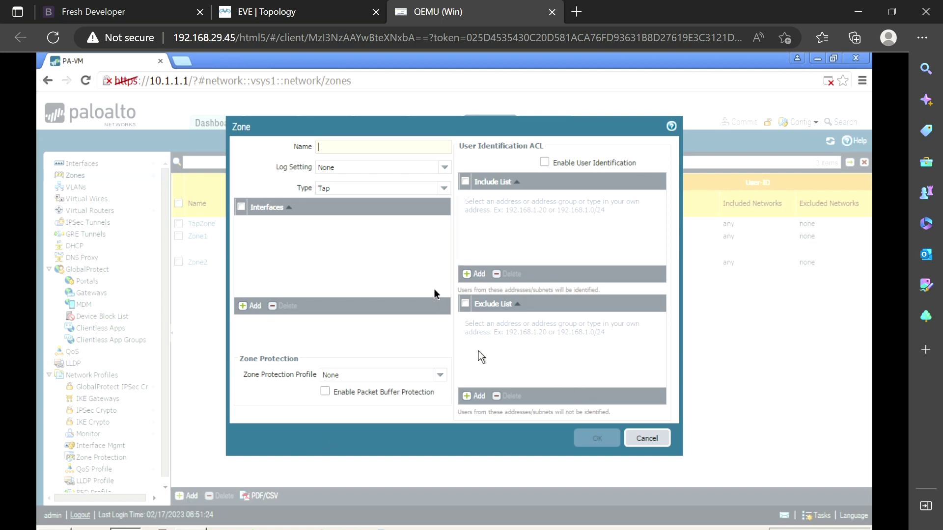
left_click(647, 439)
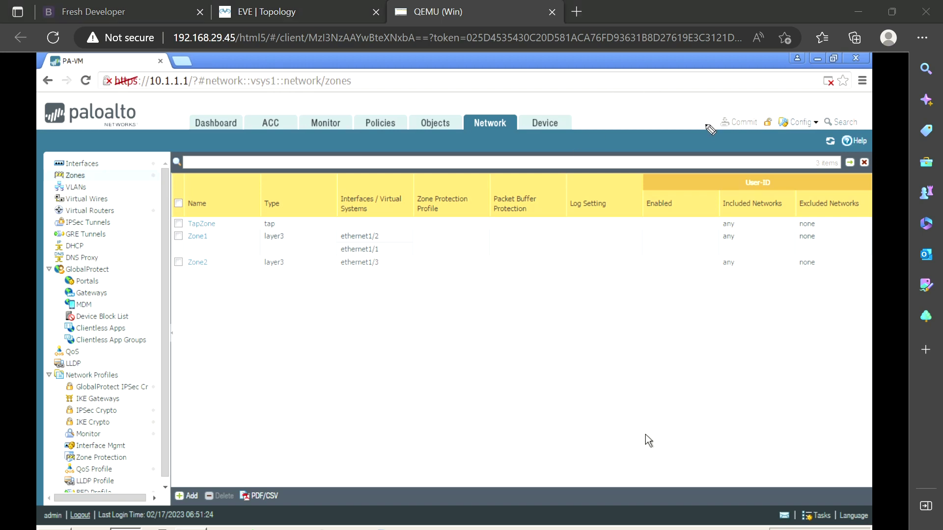
mouse_move(706, 120)
left_mouse_down()
mouse_move(860, 108)
mouse_move(838, 133)
mouse_move(710, 134)
mouse_move(711, 116)
left_mouse_up()
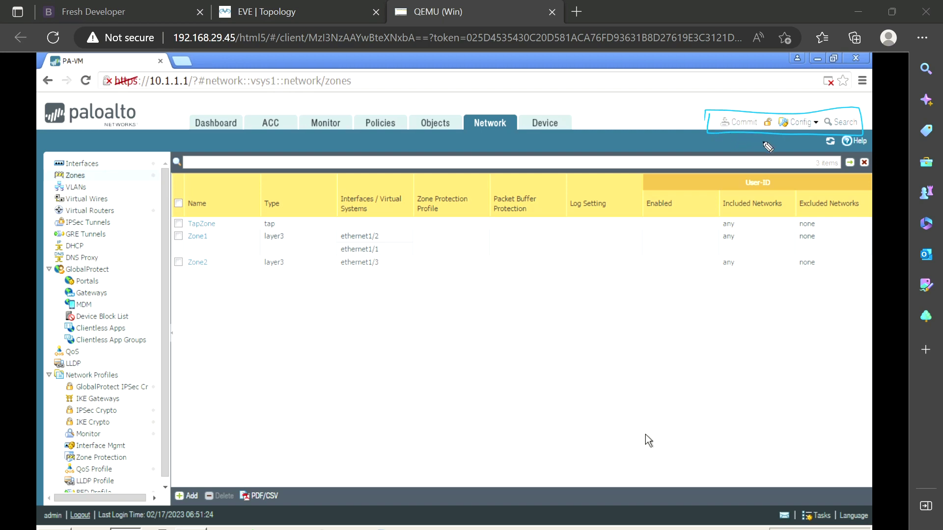
mouse_move(778, 121)
left_mouse_down()
mouse_move(774, 111)
mouse_move(758, 129)
mouse_move(791, 136)
mouse_move(811, 118)
mouse_move(781, 126)
mouse_move(818, 123)
left_mouse_up()
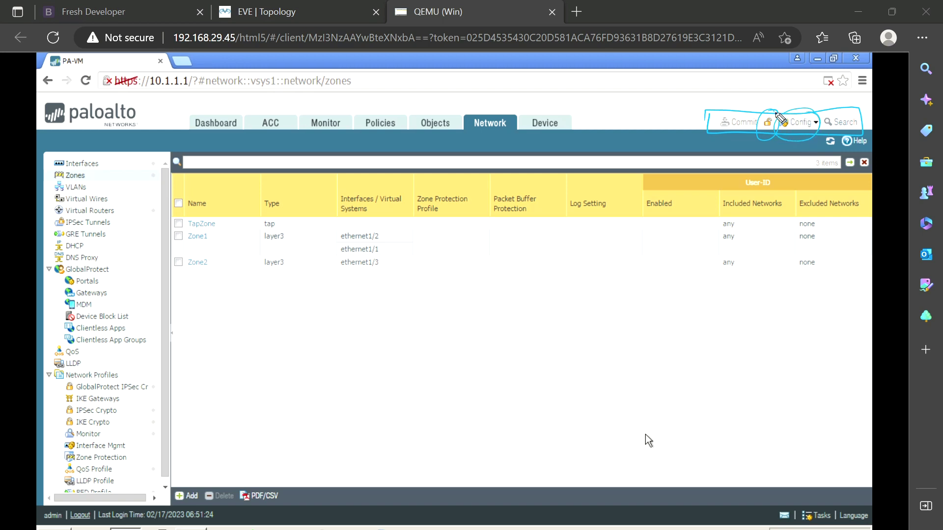
key("e")
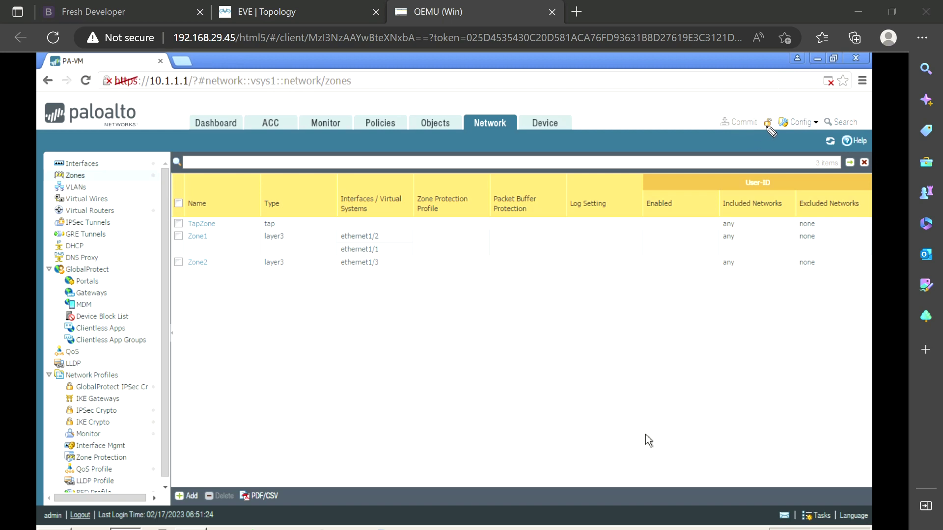
key("Escape")
left_click(769, 123)
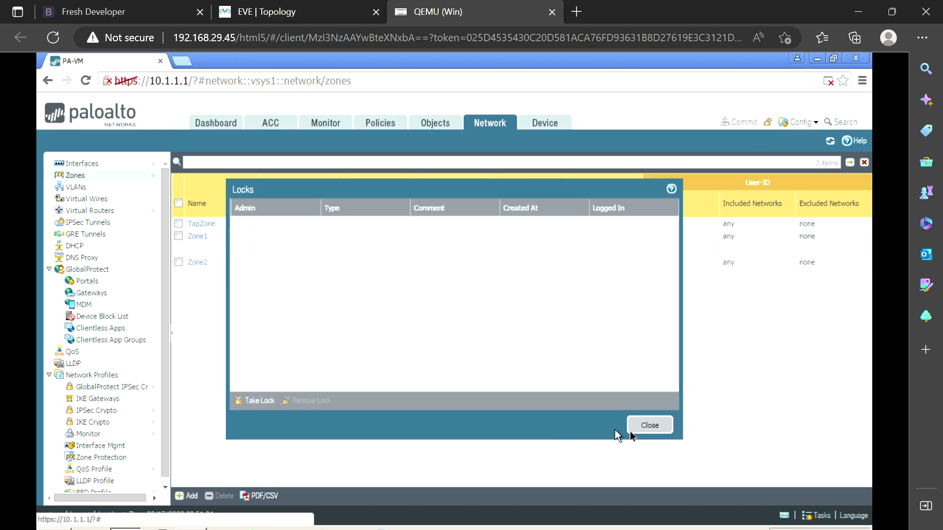
left_click(645, 428)
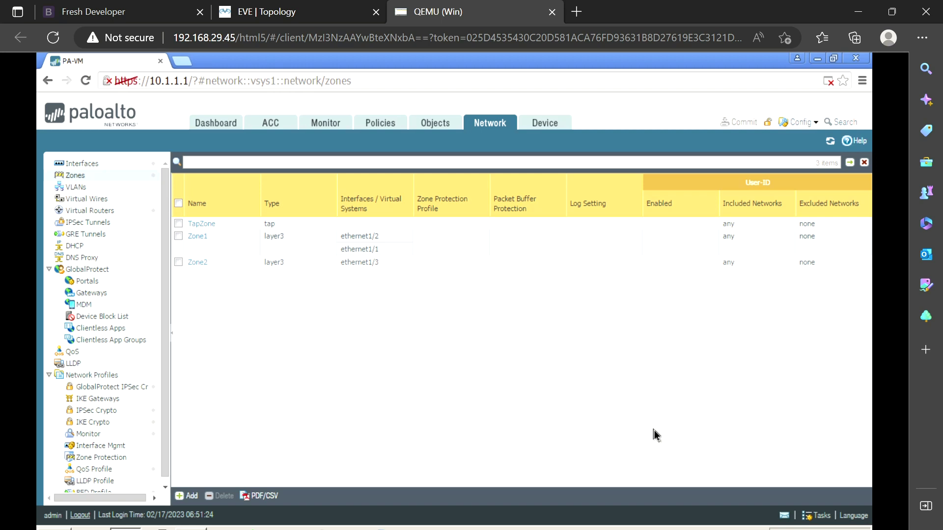
left_click(816, 126)
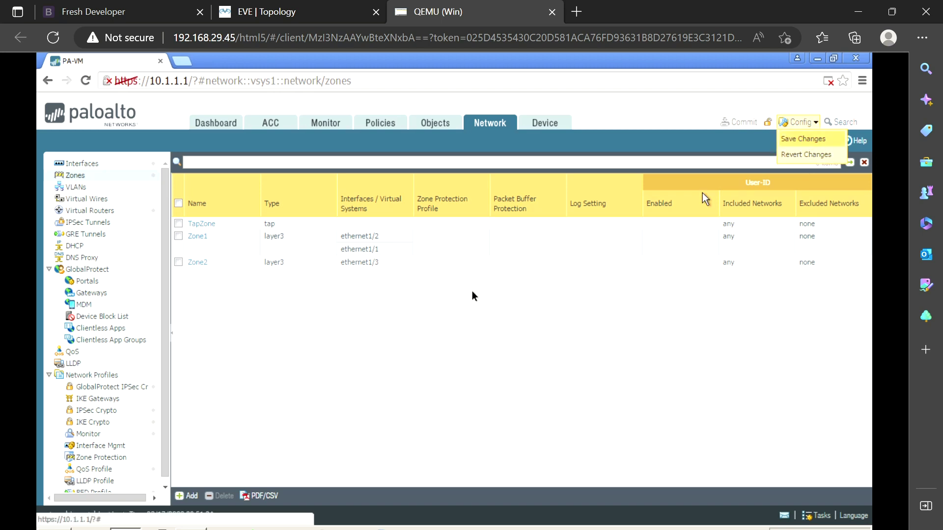
left_click(733, 256)
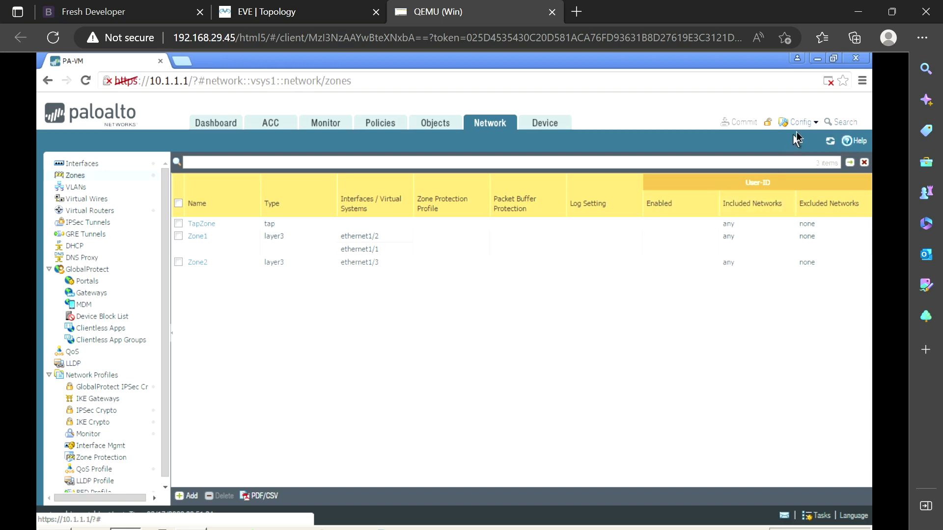
left_click(815, 127)
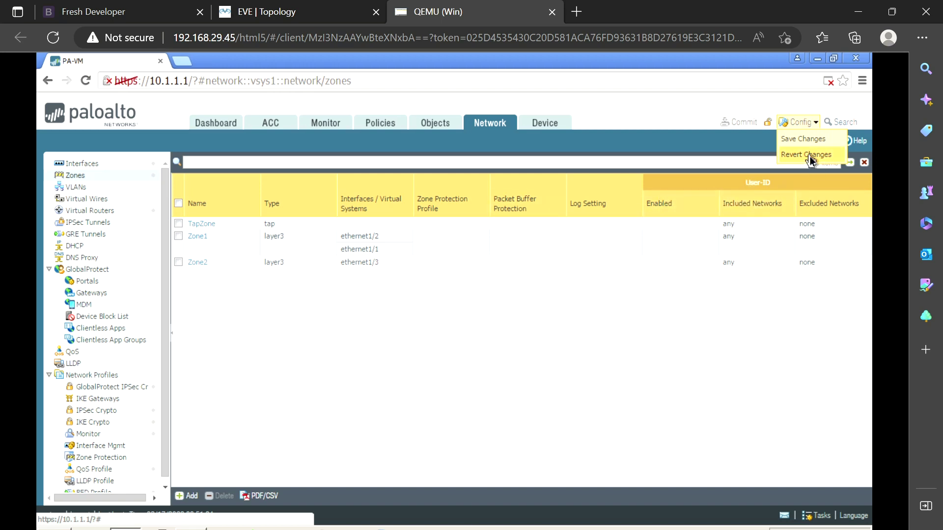
left_click(810, 123)
left_click(808, 155)
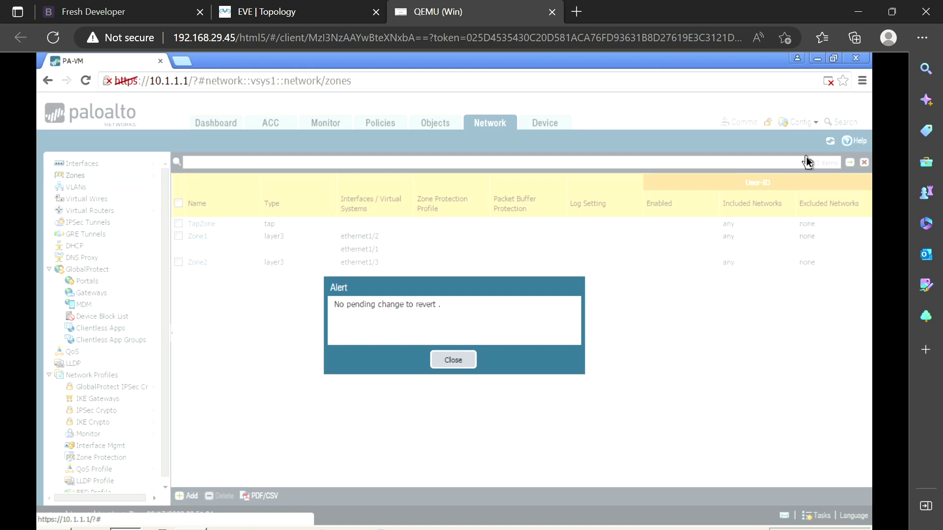
left_click(453, 360)
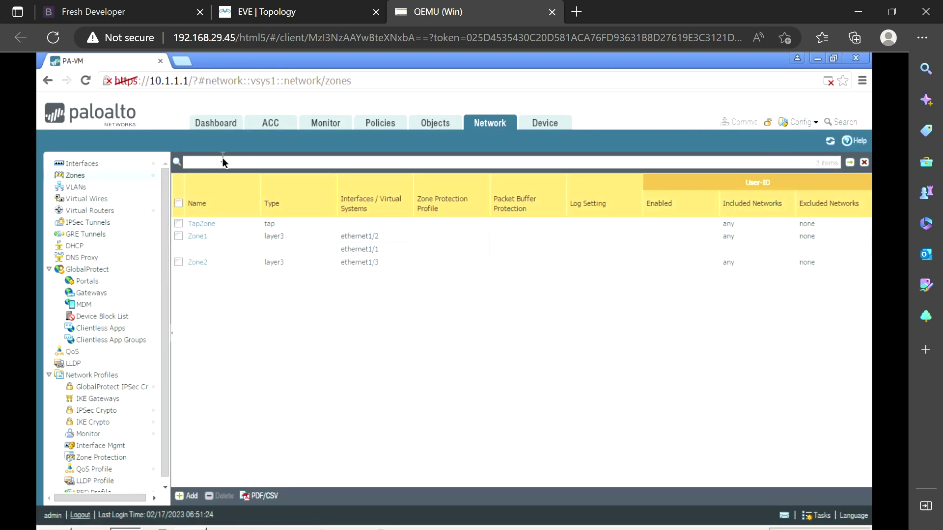
Step: Add a new zone named 'Trust' to the Zones list
left_click(188, 498)
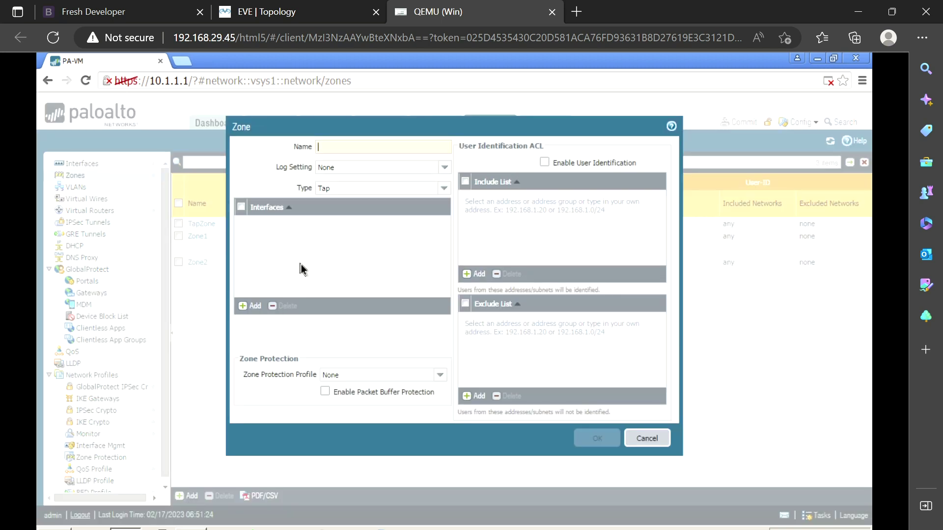
type("Trust")
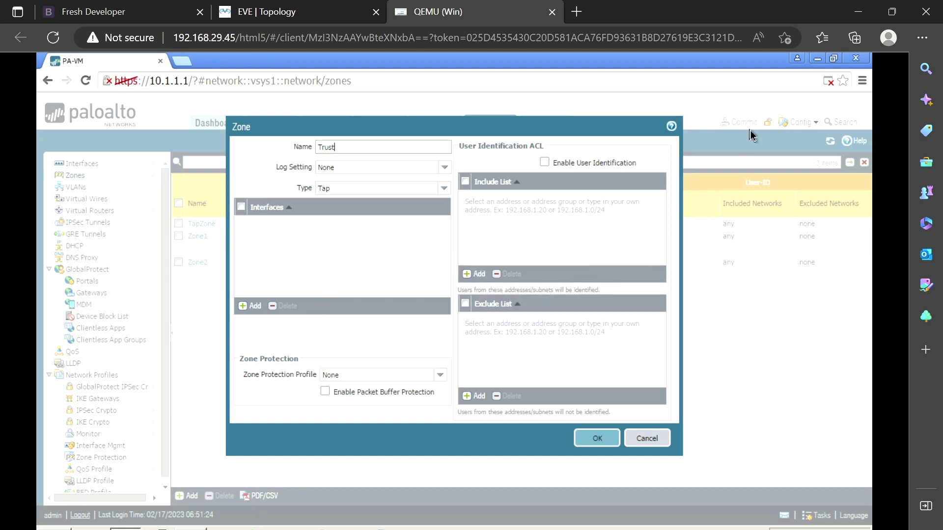
left_click(593, 444)
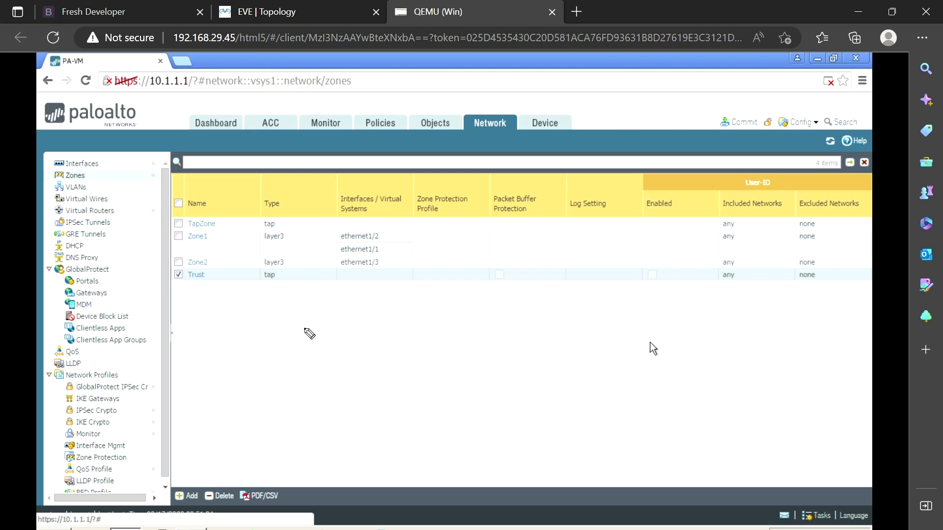
mouse_move(274, 317)
left_mouse_down()
mouse_move(281, 334)
mouse_move(427, 326)
mouse_move(415, 346)
left_mouse_up()
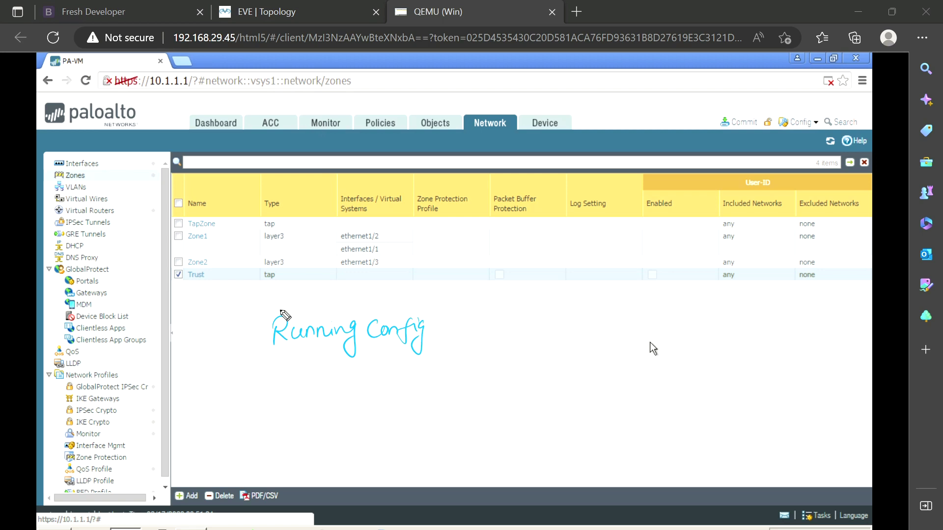
mouse_move(597, 323)
left_mouse_down()
mouse_move(580, 346)
mouse_move(625, 335)
mouse_move(641, 344)
mouse_move(653, 328)
mouse_move(656, 338)
mouse_move(690, 321)
mouse_move(724, 335)
mouse_move(734, 326)
mouse_move(748, 344)
mouse_move(751, 325)
left_mouse_up()
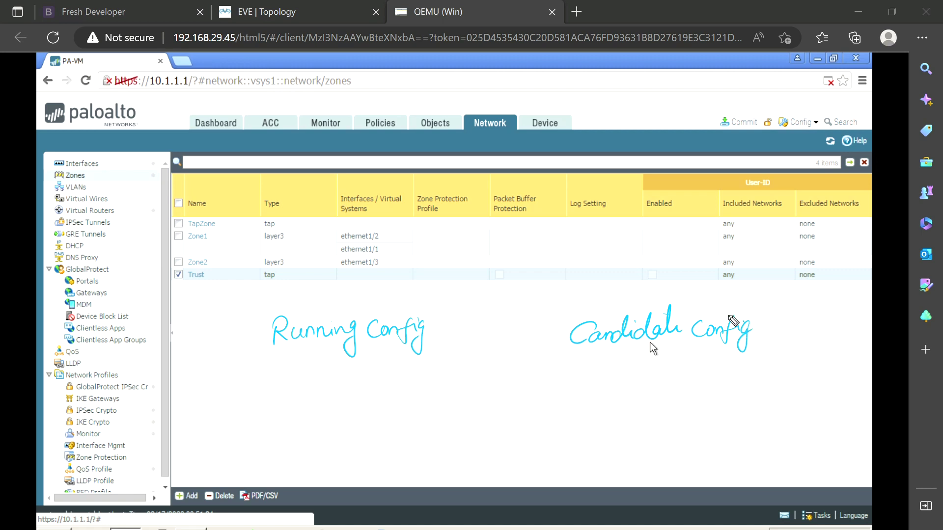
mouse_move(230, 268)
left_mouse_down()
mouse_move(203, 265)
mouse_move(165, 294)
mouse_move(280, 305)
mouse_move(290, 282)
mouse_move(212, 267)
left_mouse_up()
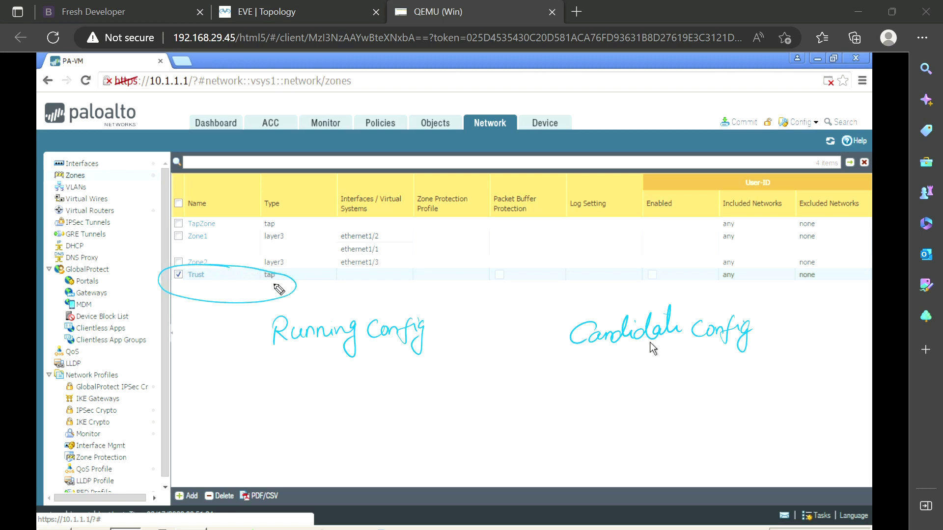
mouse_move(273, 276)
left_mouse_down()
mouse_move(282, 287)
mouse_move(304, 272)
left_mouse_up()
left_click_drag(578, 353, 758, 349)
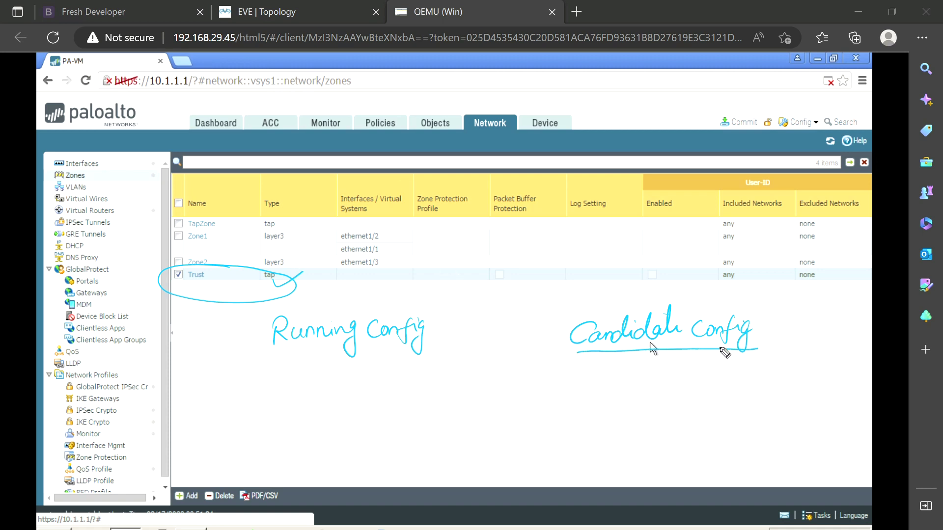
left_click_drag(265, 354, 432, 347)
mouse_move(596, 363)
left_mouse_down()
mouse_move(572, 362)
mouse_move(568, 351)
mouse_move(752, 364)
mouse_move(740, 350)
mouse_move(685, 348)
left_mouse_up()
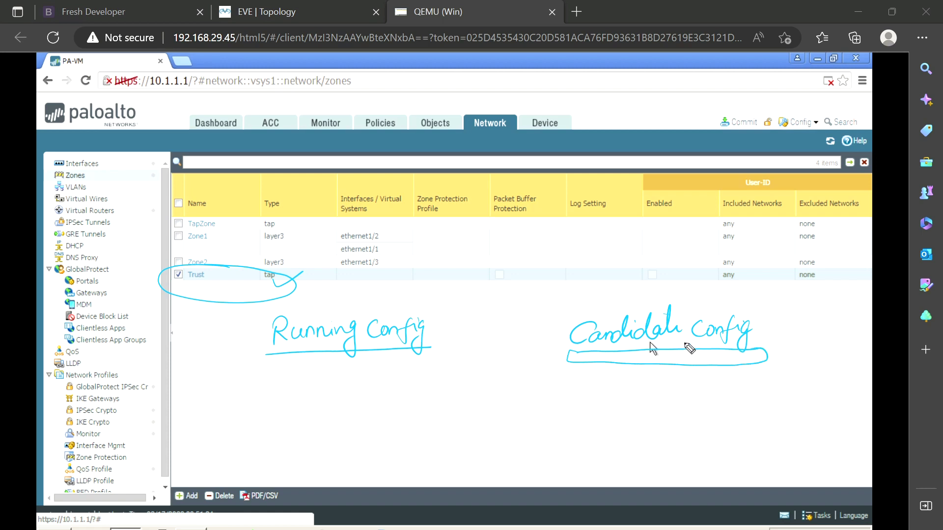
mouse_move(759, 111)
left_mouse_down()
mouse_move(719, 147)
mouse_move(760, 112)
left_mouse_up()
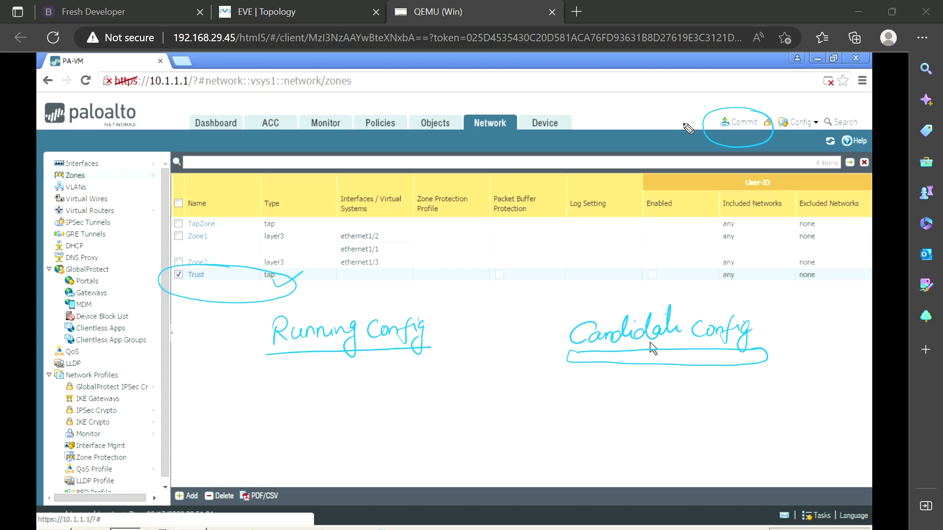
key("Escape")
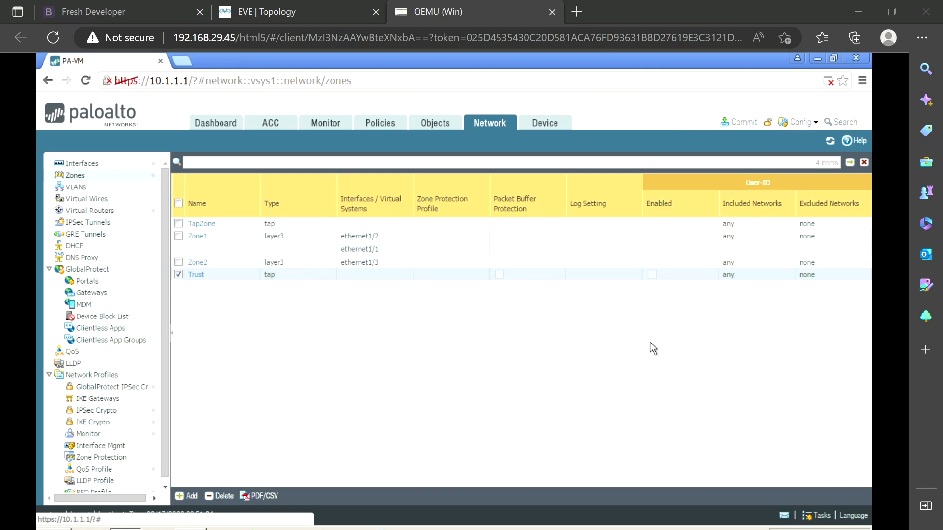
Step: Preview, then revert the uncommitted Trust zone change, leaving TapZone, Zone1 and Zone2
left_click(808, 122)
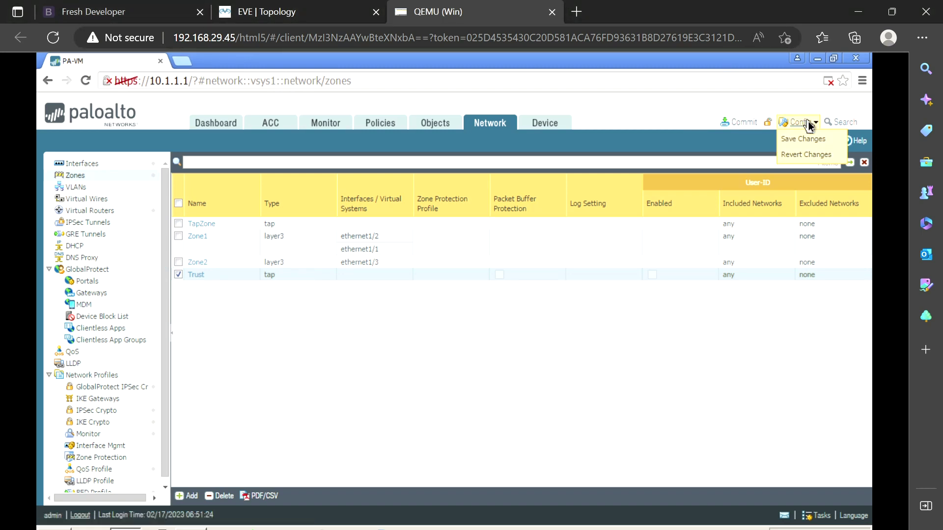
left_click(808, 155)
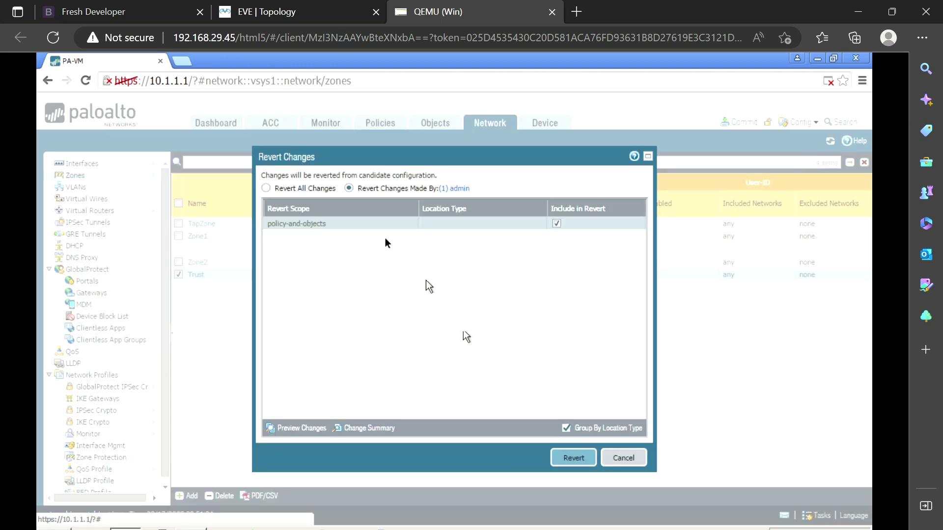
left_click(309, 431)
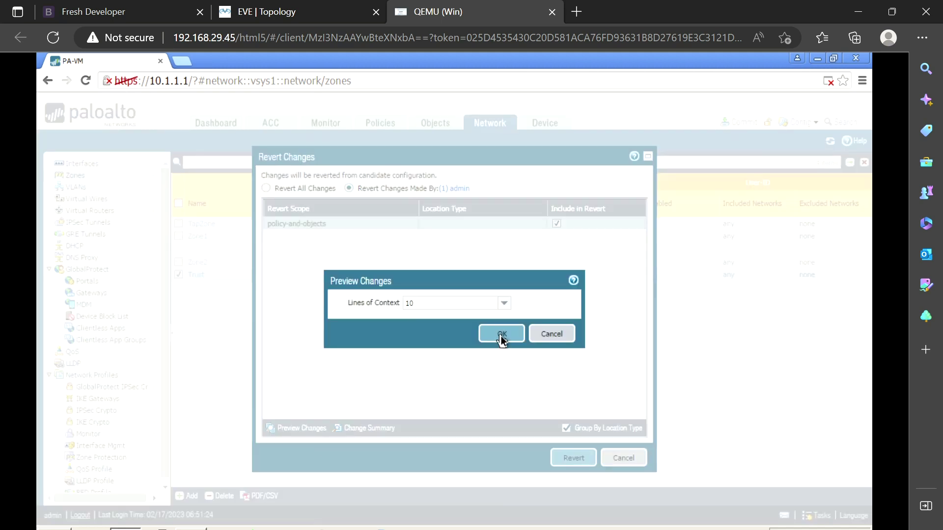
left_click(552, 336)
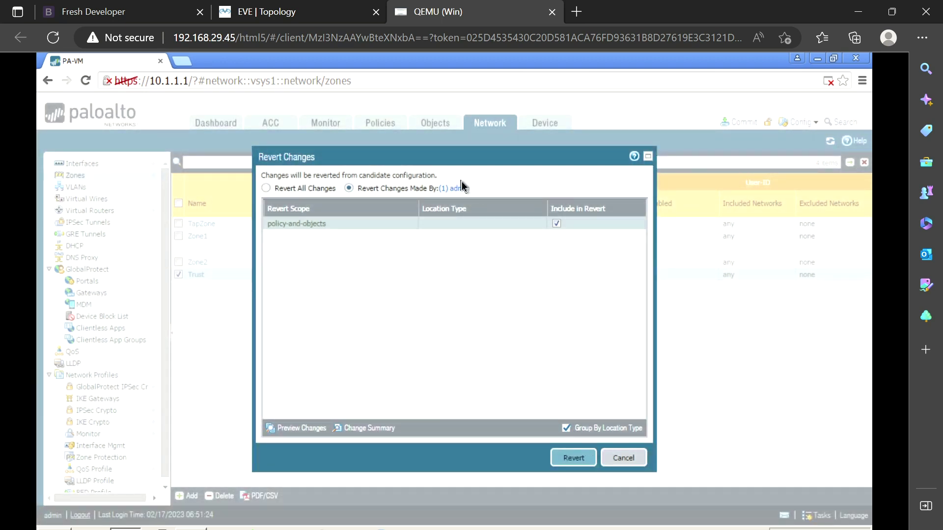
left_click(577, 461)
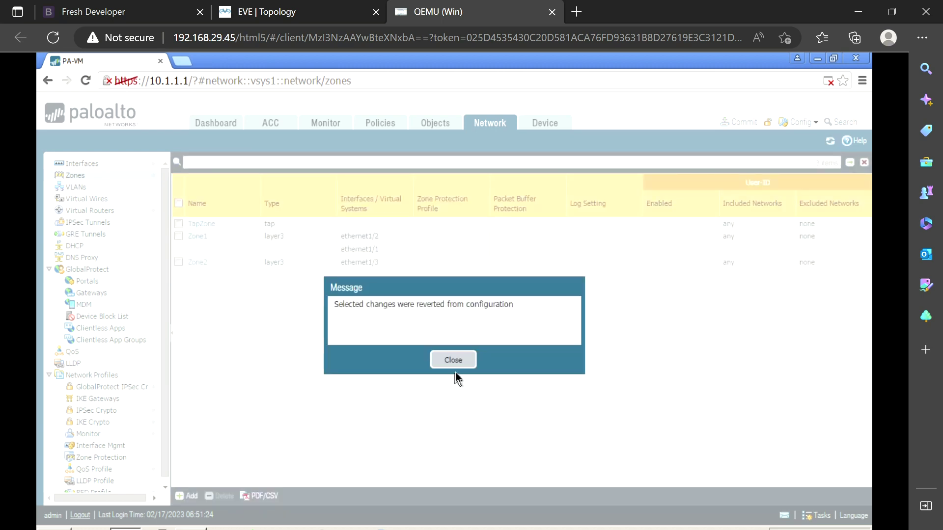
left_click(453, 361)
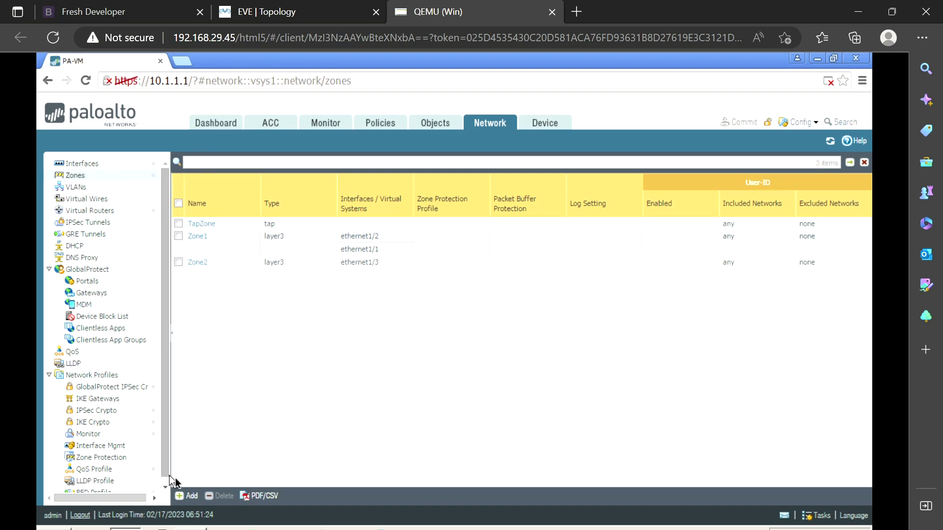
Step: Re-create the 'Trust' zone with its type kept as Tap
left_click(187, 497)
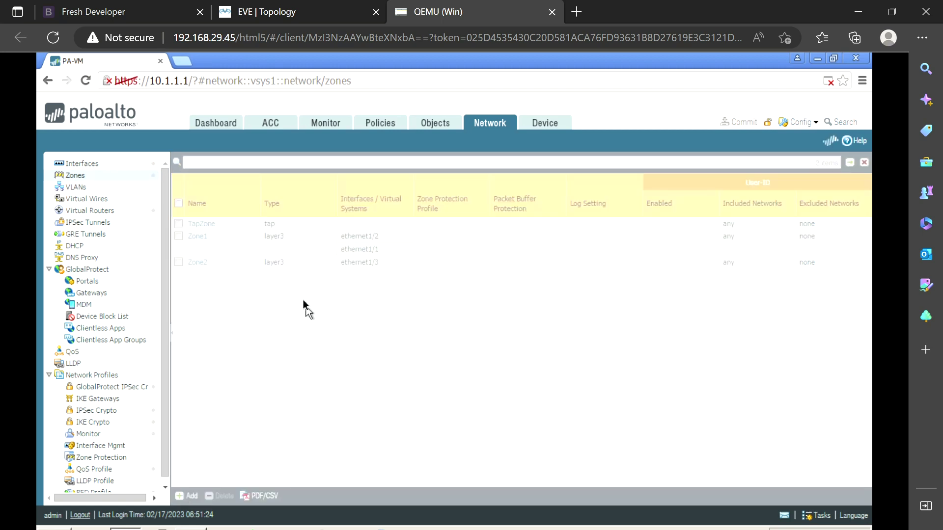
type("Trust")
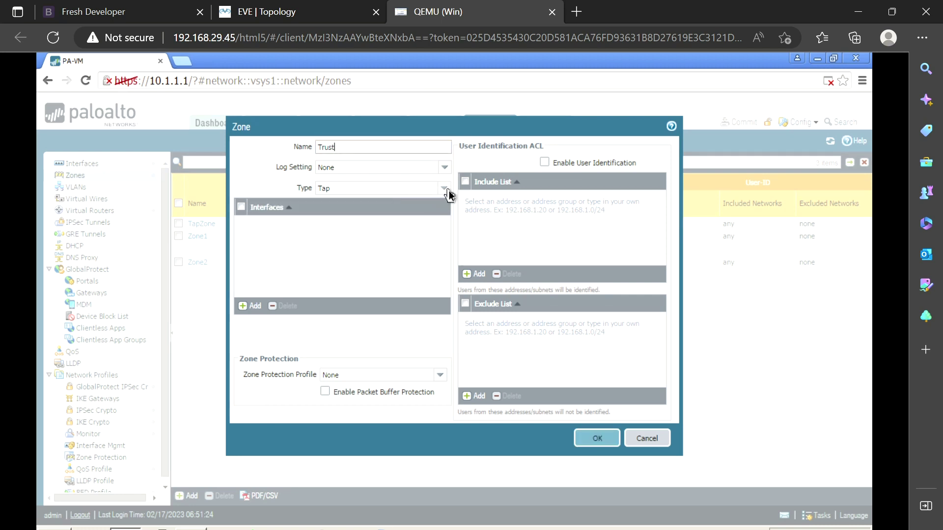
left_click(447, 191)
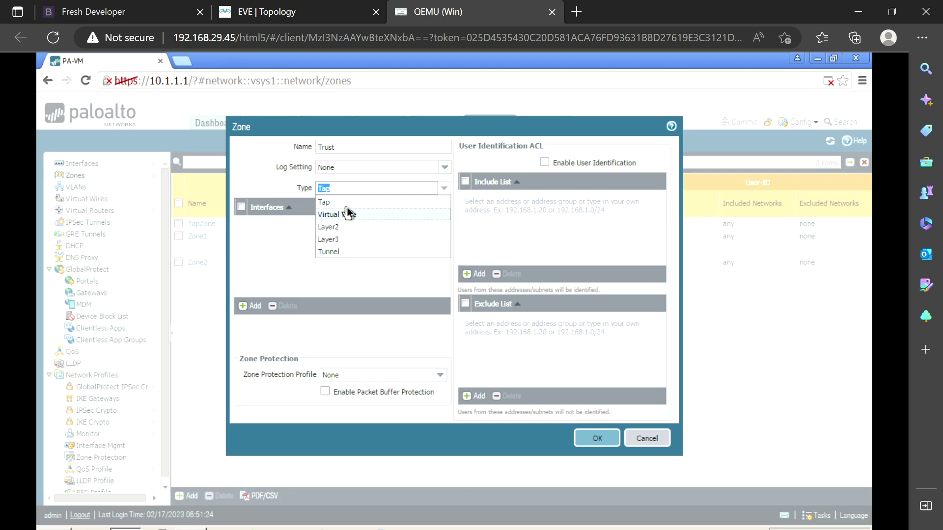
left_click(345, 202)
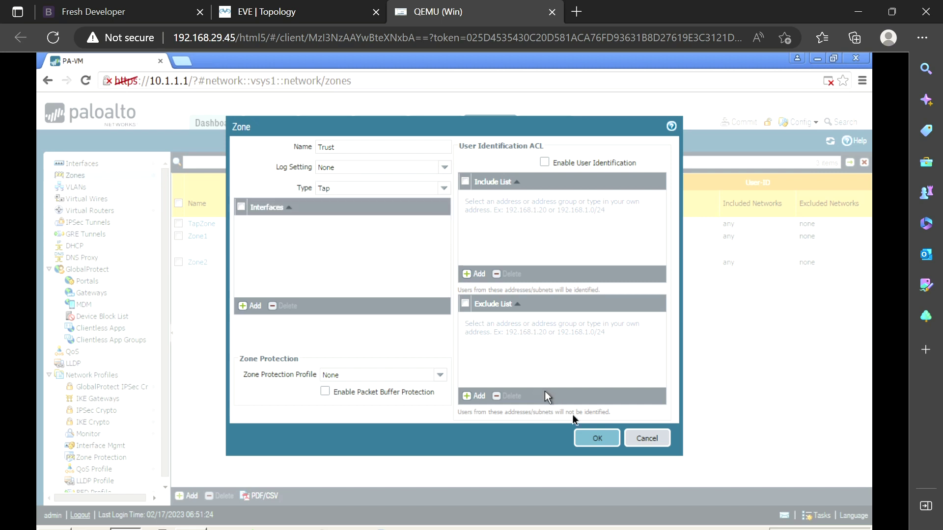
left_click(597, 438)
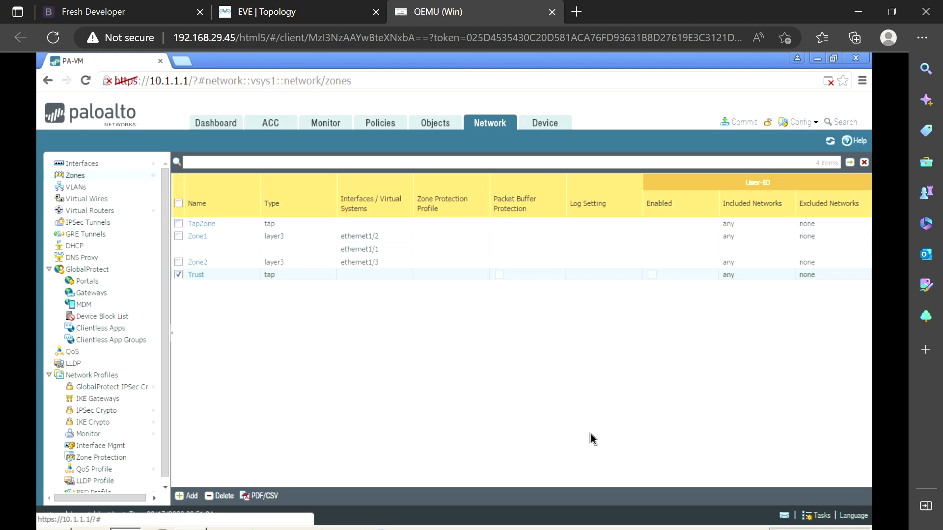
left_click(815, 126)
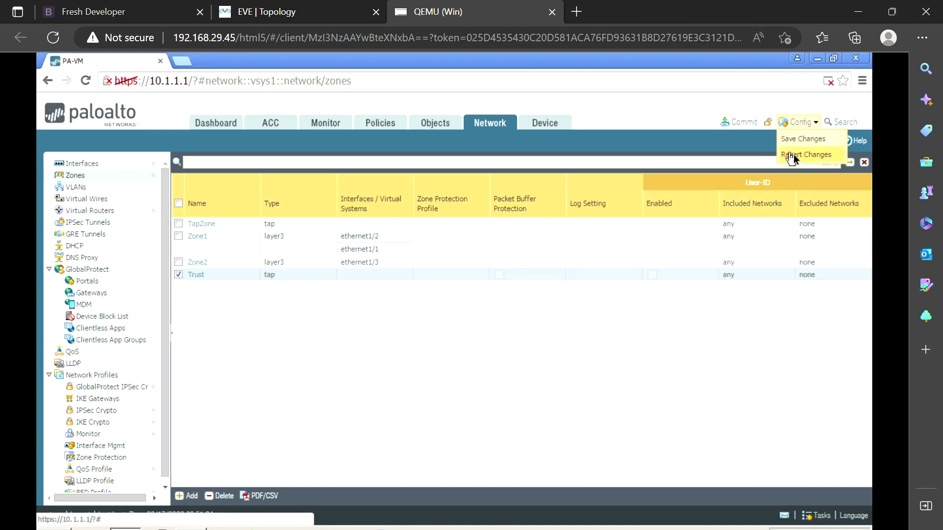
Step: Open the Commit dialog for admin's changes with policy and objects included
left_click(684, 107)
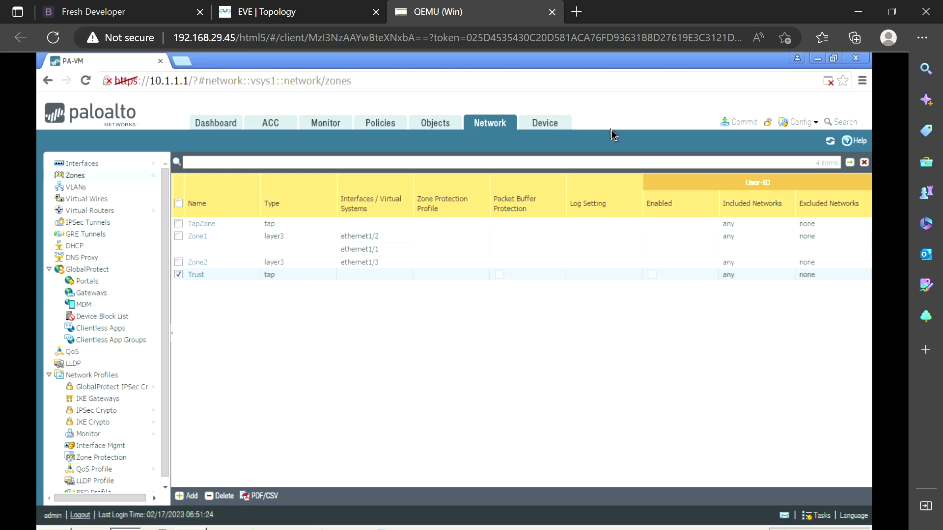
left_click(731, 124)
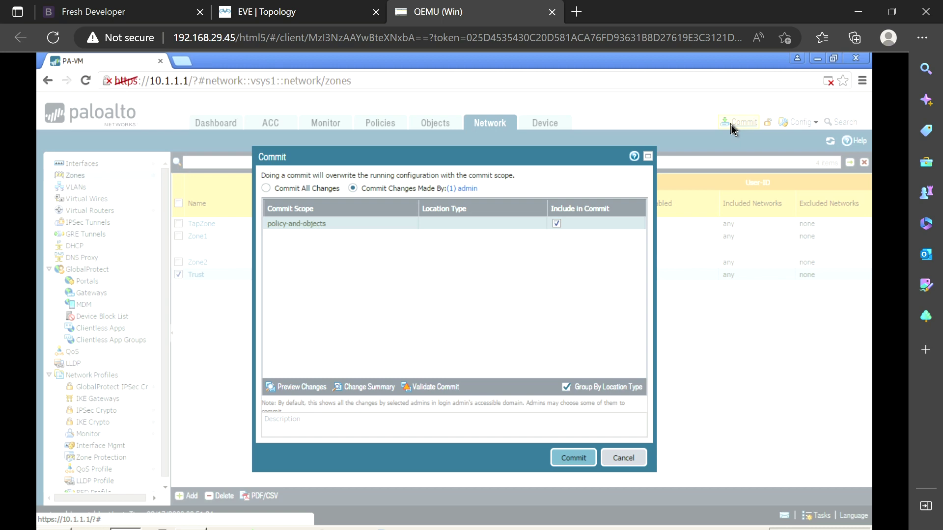
mouse_move(309, 166)
left_mouse_down()
mouse_move(256, 197)
mouse_move(349, 193)
mouse_move(314, 162)
left_mouse_up()
mouse_move(436, 169)
left_mouse_down()
mouse_move(418, 167)
mouse_move(371, 200)
mouse_move(465, 186)
mouse_move(427, 162)
left_mouse_up()
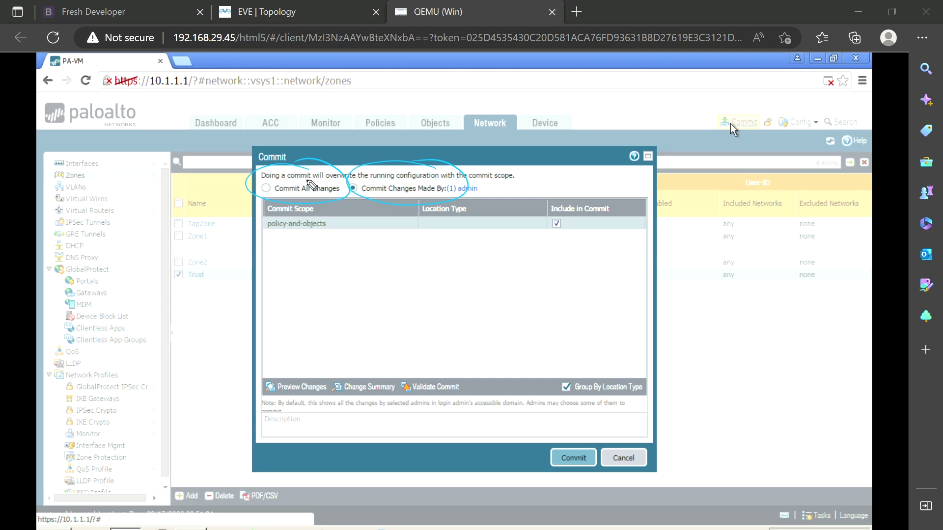
mouse_move(397, 186)
left_mouse_down()
mouse_move(448, 162)
mouse_move(392, 186)
left_mouse_up()
mouse_move(779, 111)
left_mouse_down()
mouse_move(761, 121)
mouse_move(779, 123)
left_mouse_up()
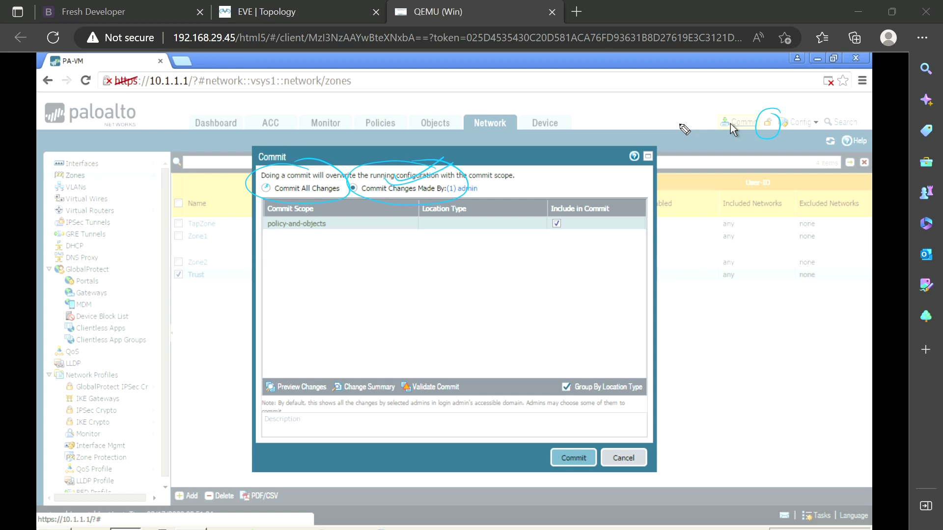
mouse_move(311, 176)
left_mouse_down()
mouse_move(280, 213)
mouse_move(344, 181)
left_mouse_up()
mouse_move(324, 158)
left_mouse_down()
mouse_move(287, 158)
mouse_move(250, 197)
mouse_move(349, 202)
mouse_move(309, 162)
left_mouse_up()
left_click_drag(353, 265, 408, 255)
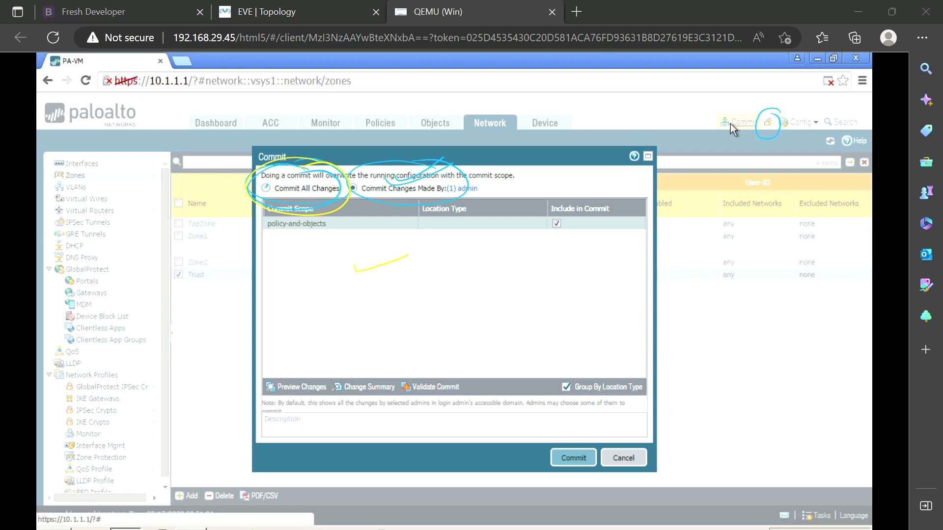
mouse_move(315, 172)
left_mouse_down()
mouse_move(281, 165)
mouse_move(275, 223)
mouse_move(334, 170)
mouse_move(276, 179)
mouse_move(311, 172)
mouse_move(268, 215)
left_mouse_up()
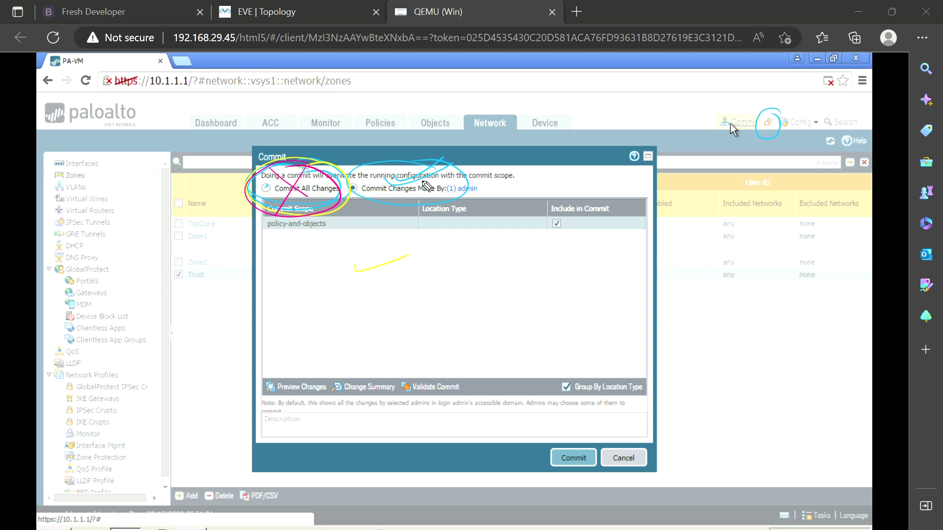
left_click_drag(463, 184, 497, 178)
key("e")
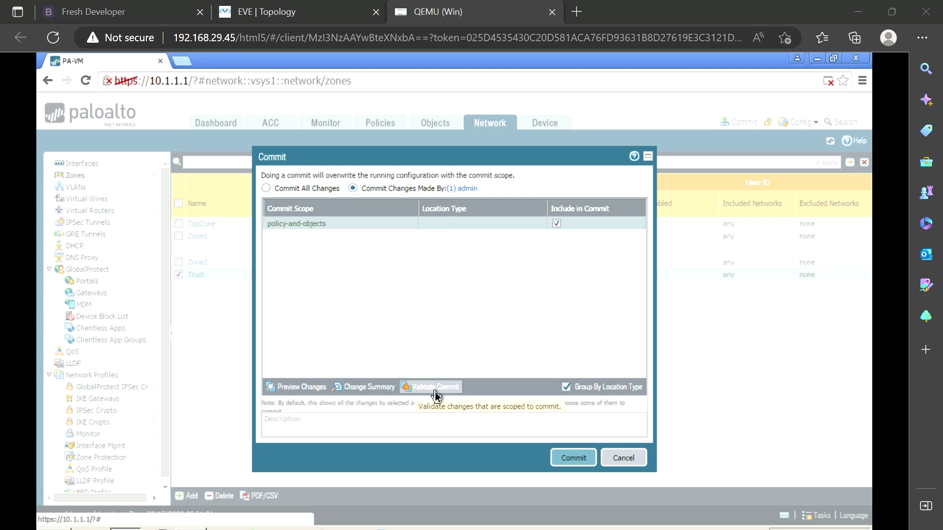
Step: Try a 10-line change preview, close the Error 500 window, and cancel the commit
left_click(291, 393)
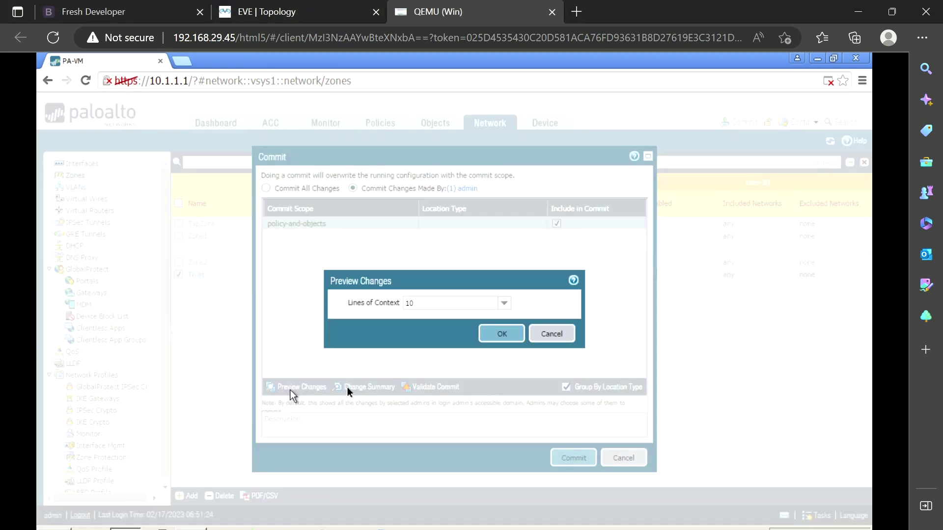
left_click(502, 334)
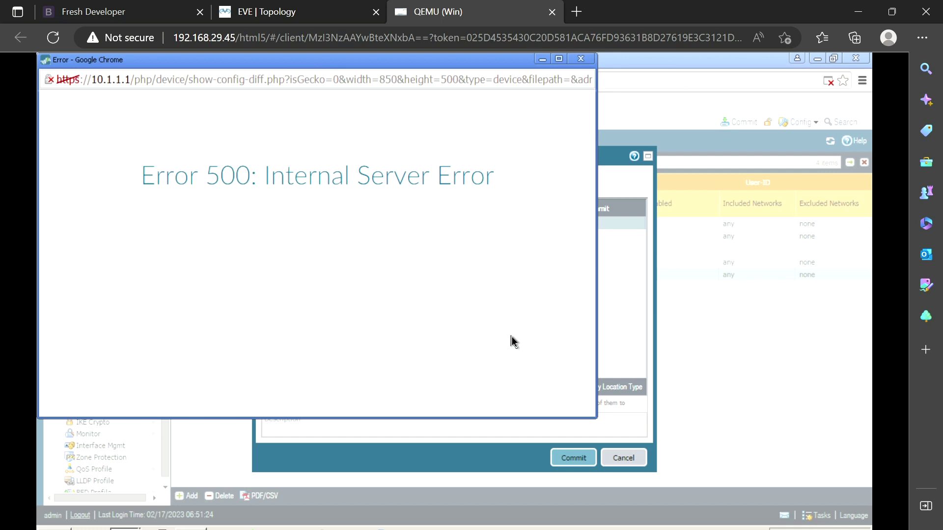
left_click(579, 60)
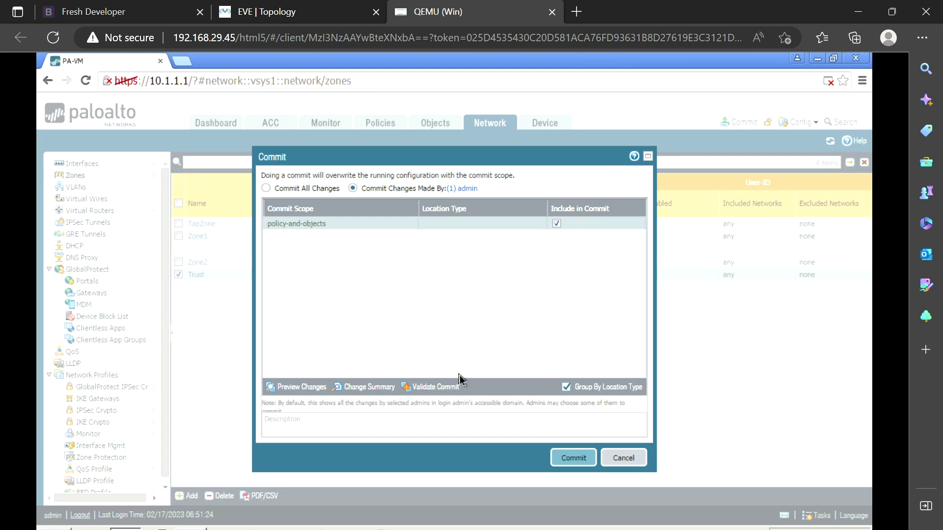
left_click(623, 458)
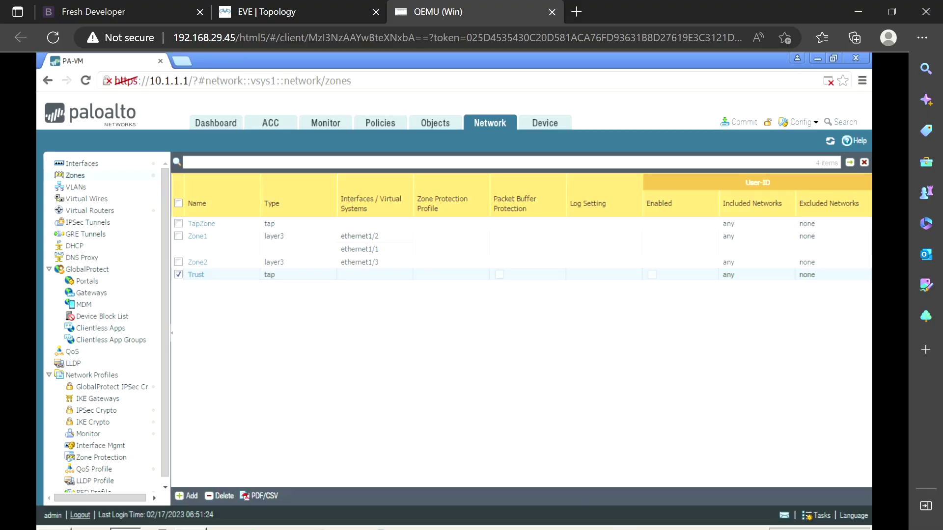
Step: Rerun the commit preview and review the config audit diff showing Trust added
key("alt+Tab")
left_click(848, 420)
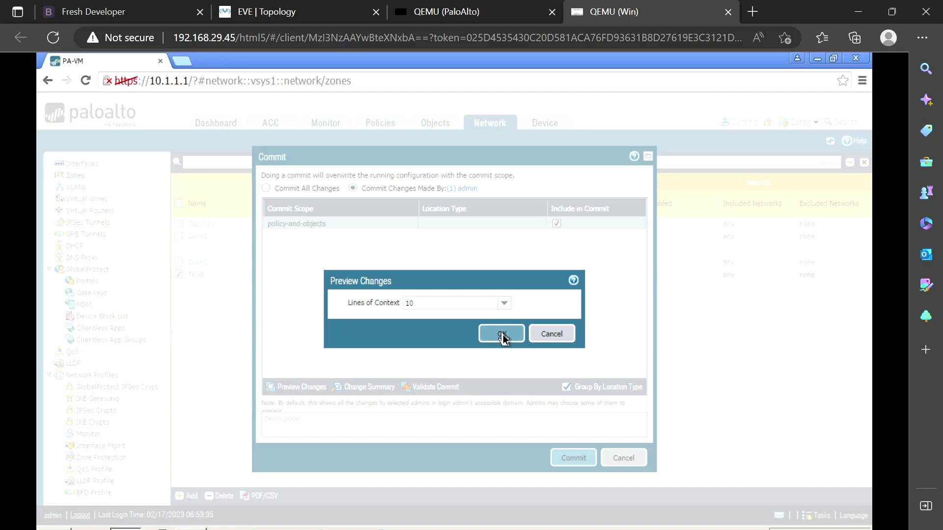
left_click(504, 335)
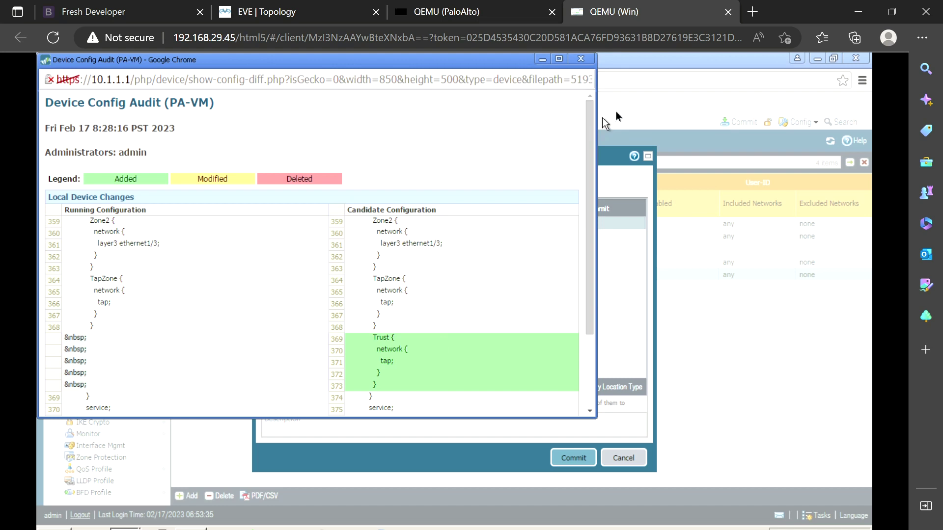
left_click(589, 64)
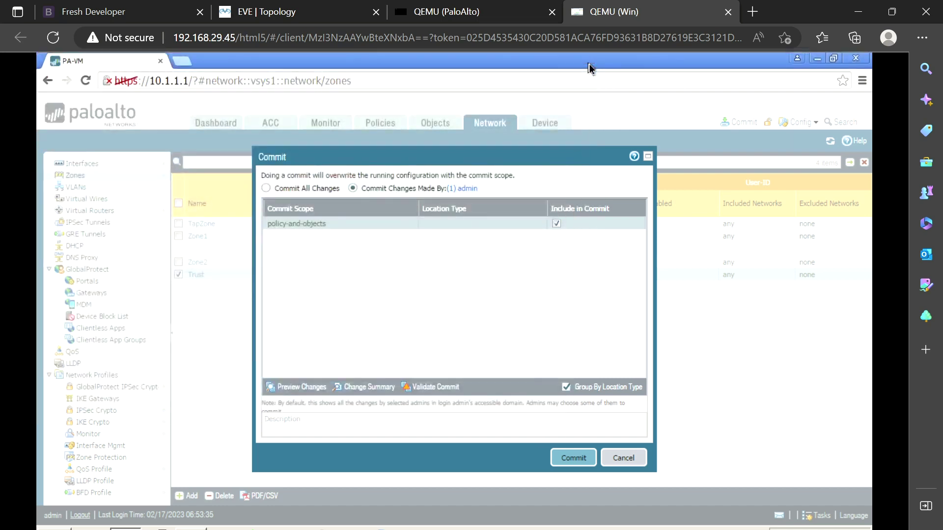
Step: Inspect the Trust zone's object-level difference in Change Summary, then close it
left_click(361, 395)
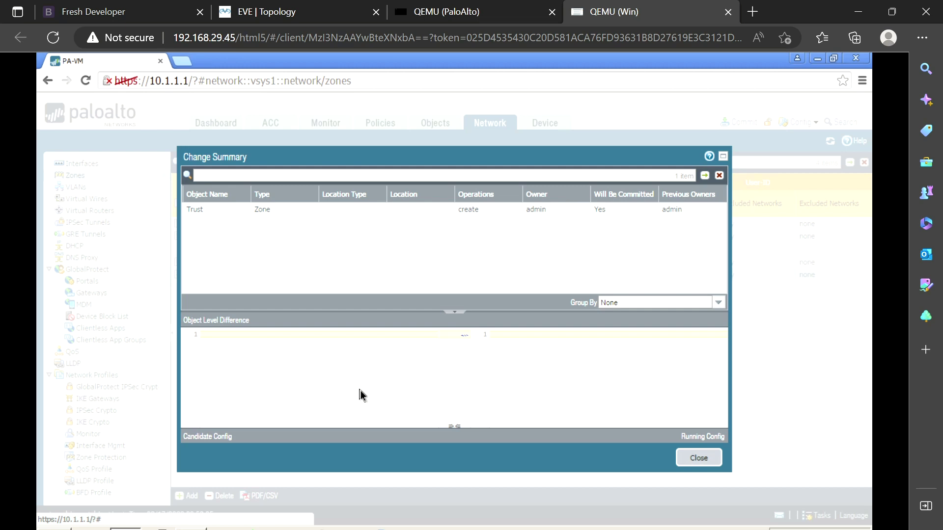
left_click(264, 208)
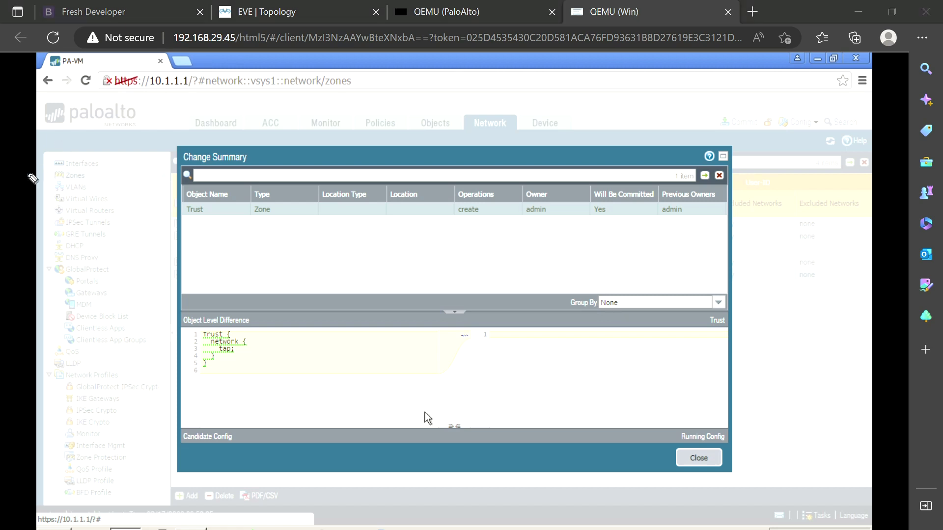
mouse_move(216, 416)
left_mouse_down()
mouse_move(182, 417)
mouse_move(232, 463)
mouse_move(216, 415)
left_mouse_up()
mouse_move(231, 330)
left_mouse_down()
mouse_move(200, 326)
mouse_move(255, 381)
mouse_move(236, 319)
left_mouse_up()
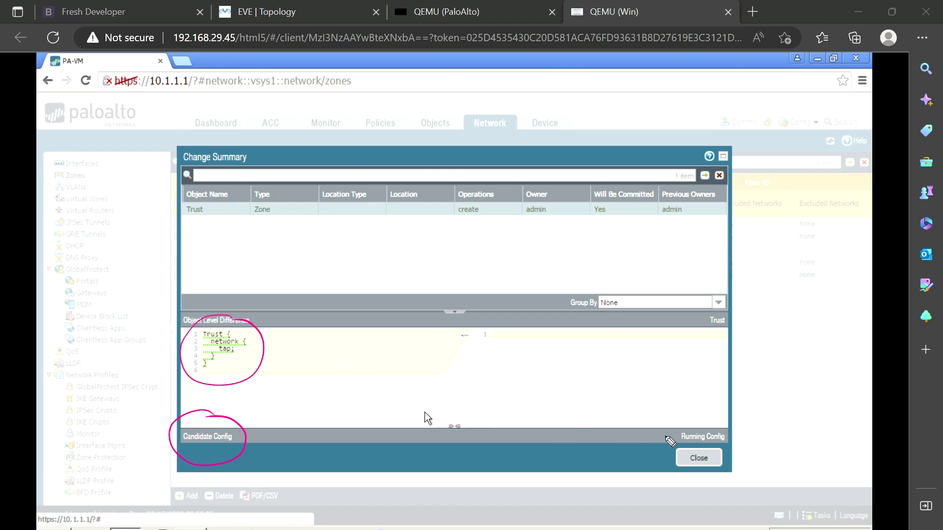
mouse_move(702, 423)
left_mouse_down()
mouse_move(684, 450)
mouse_move(735, 432)
mouse_move(689, 420)
left_mouse_up()
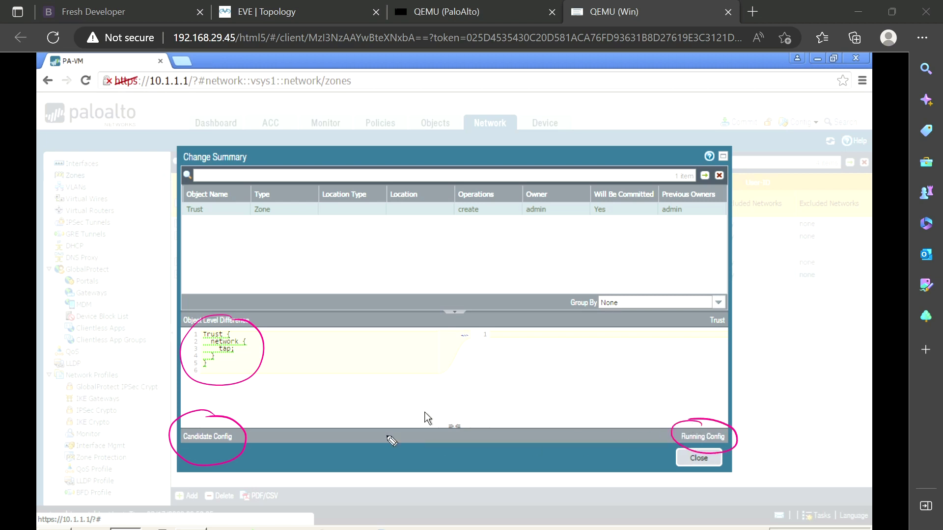
mouse_move(286, 333)
left_mouse_down()
mouse_move(268, 357)
mouse_move(299, 339)
left_mouse_up()
left_click_drag(528, 368, 563, 356)
key("e")
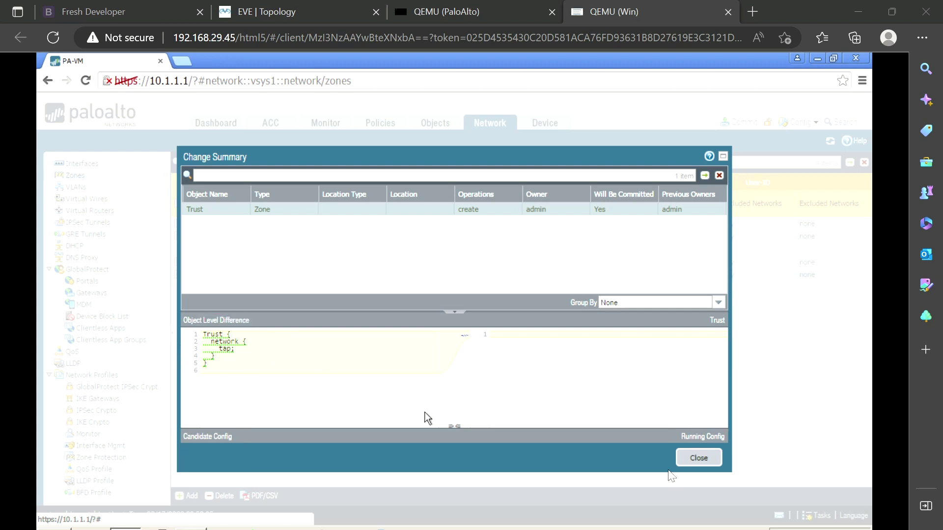
left_click(697, 458)
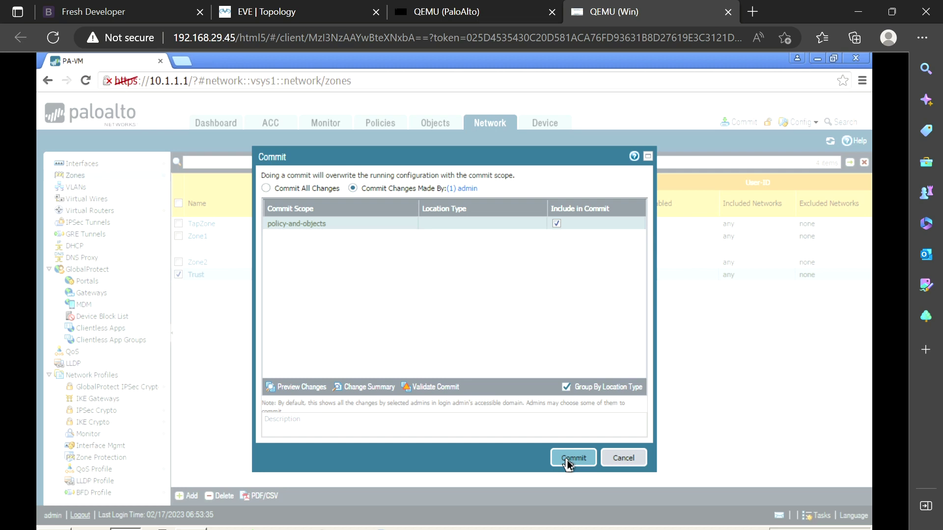
Step: Validate admin's pending changes and confirm the result is Successful
left_click(435, 388)
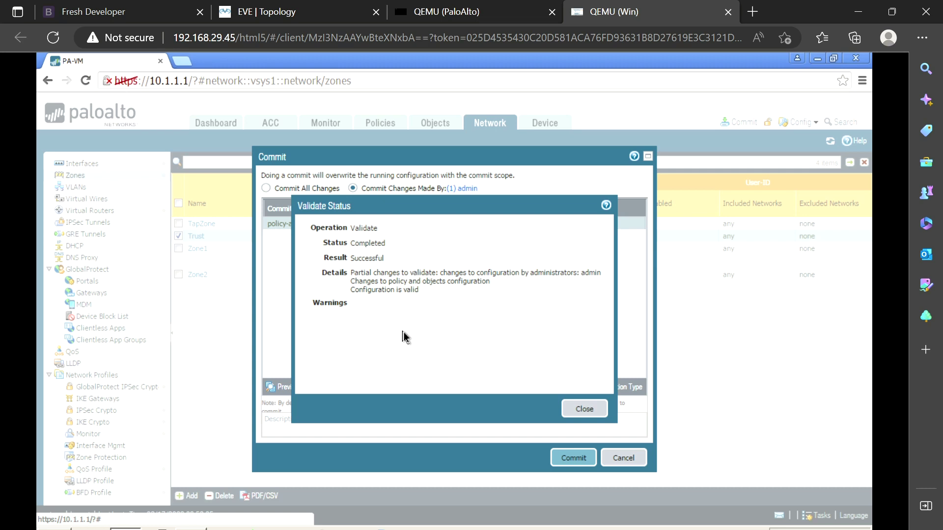
left_click(579, 411)
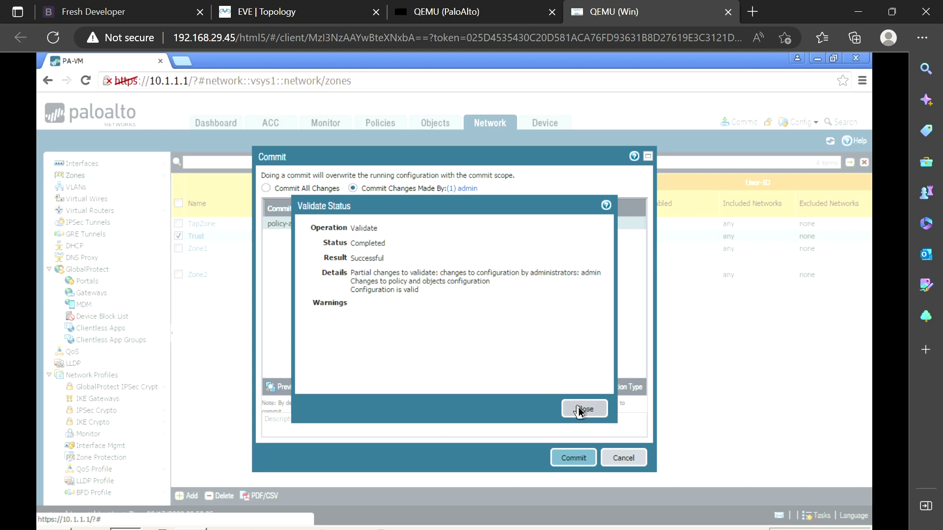
Step: Commit the Trust zone change, tracking it in Task Manager until it completes
left_click(576, 459)
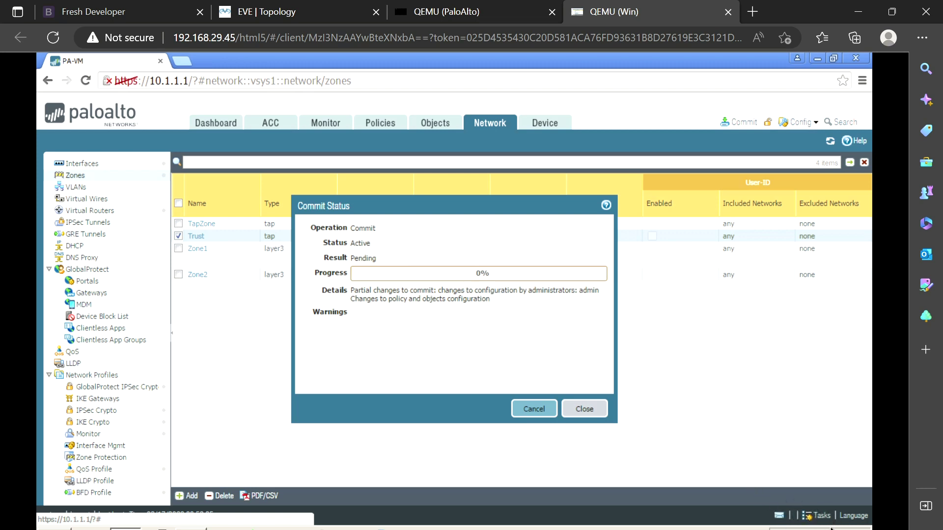
left_click(816, 516)
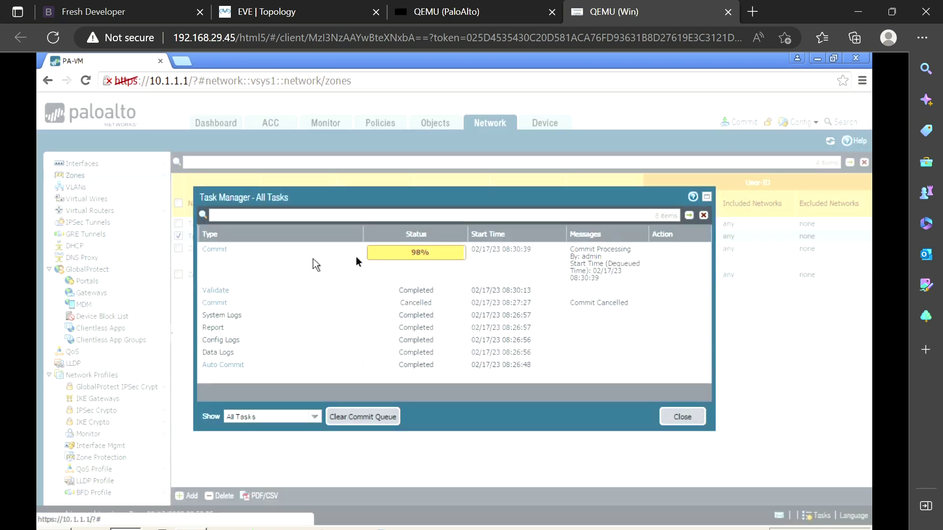
left_click_drag(433, 193, 642, 315)
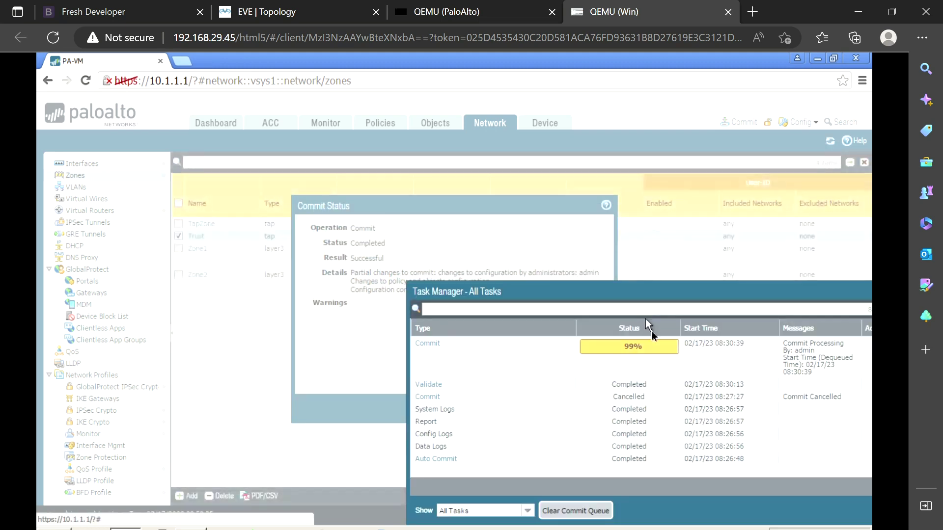
left_click_drag(652, 293, 575, 182)
left_click(789, 396)
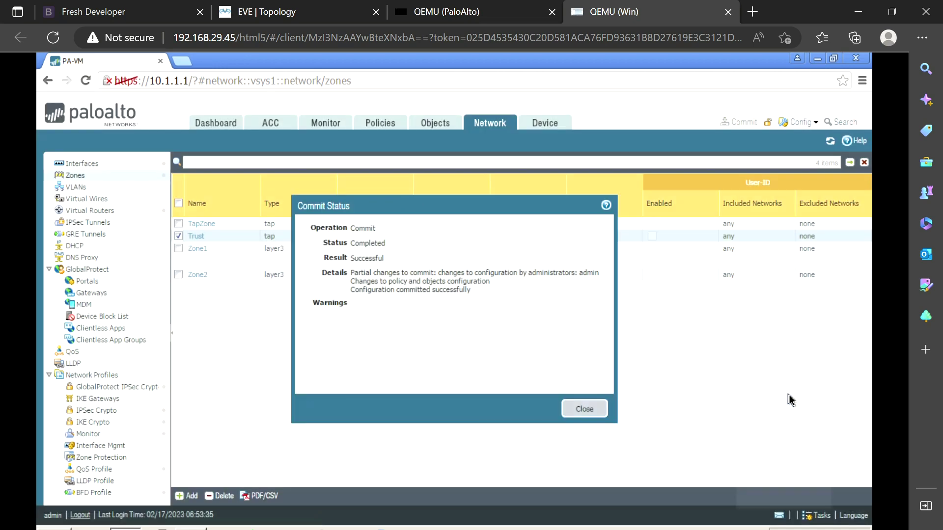
left_click(581, 411)
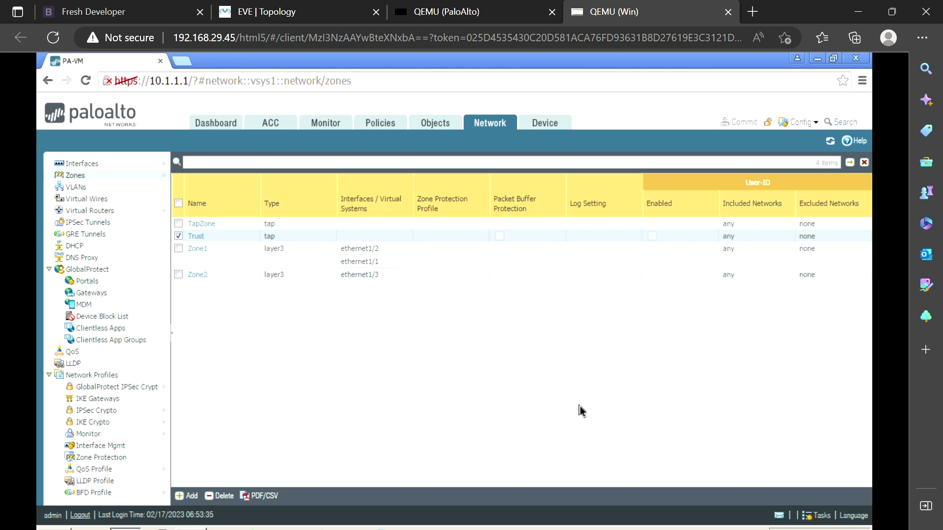
Step: From Device > Setup > Operations, open Load configuration version and list the saved versions
left_click(555, 132)
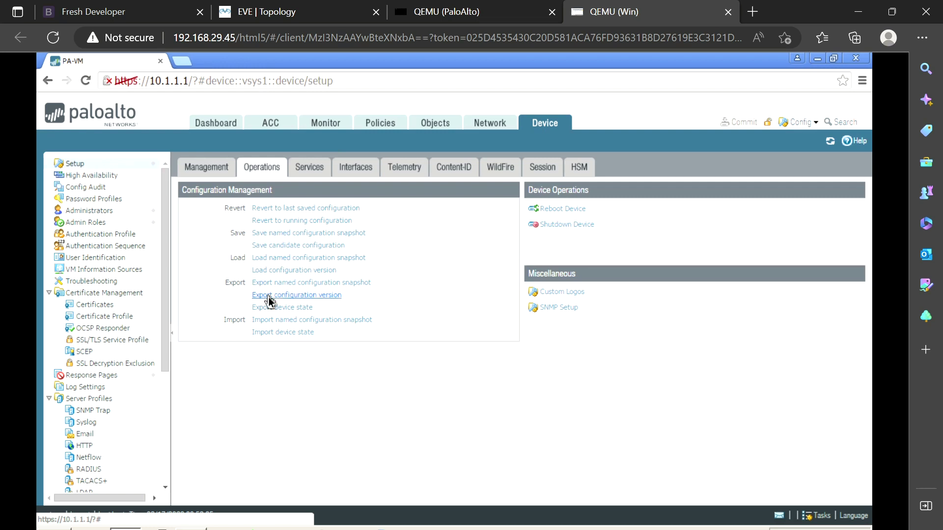
left_click(308, 271)
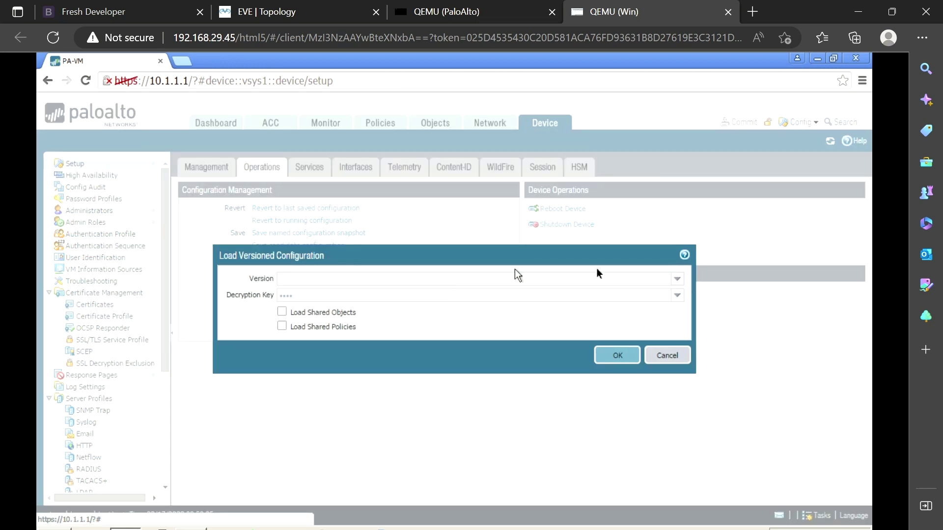
left_click(677, 282)
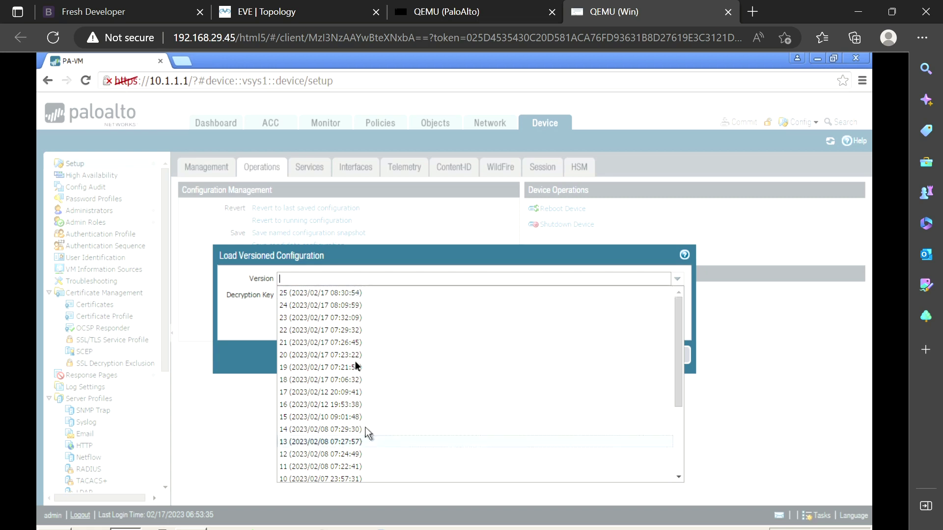
Step: Load saved configuration version 22 into the candidate configuration and dismiss the loading notice
left_click(342, 294)
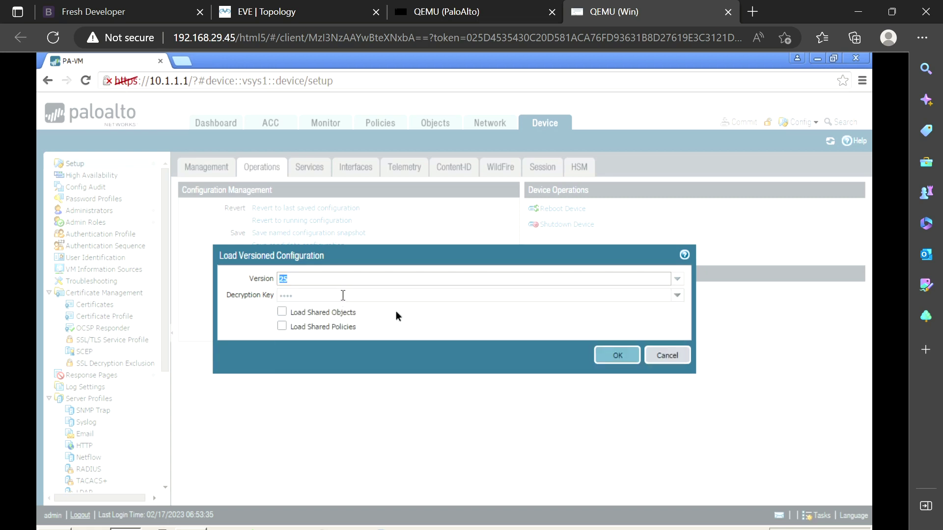
key("BackSpace")
left_click(337, 318)
left_click(619, 360)
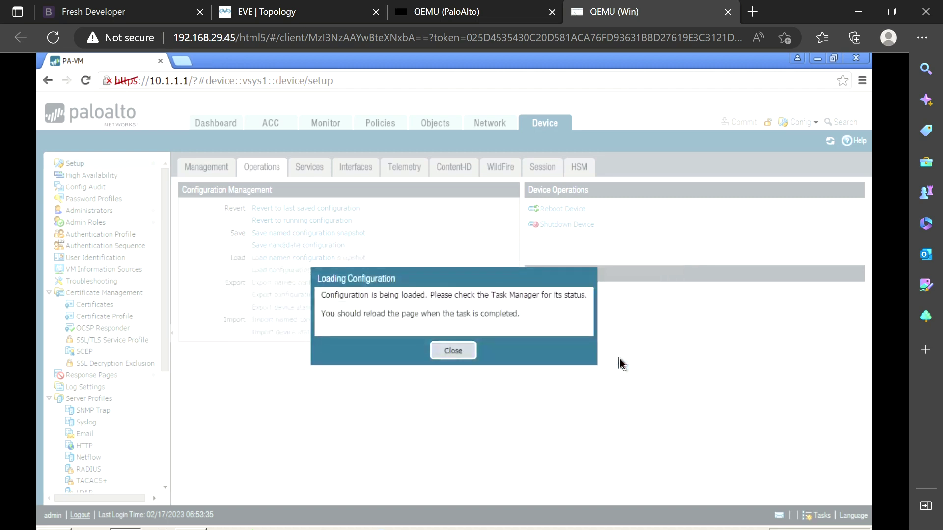
left_click(440, 353)
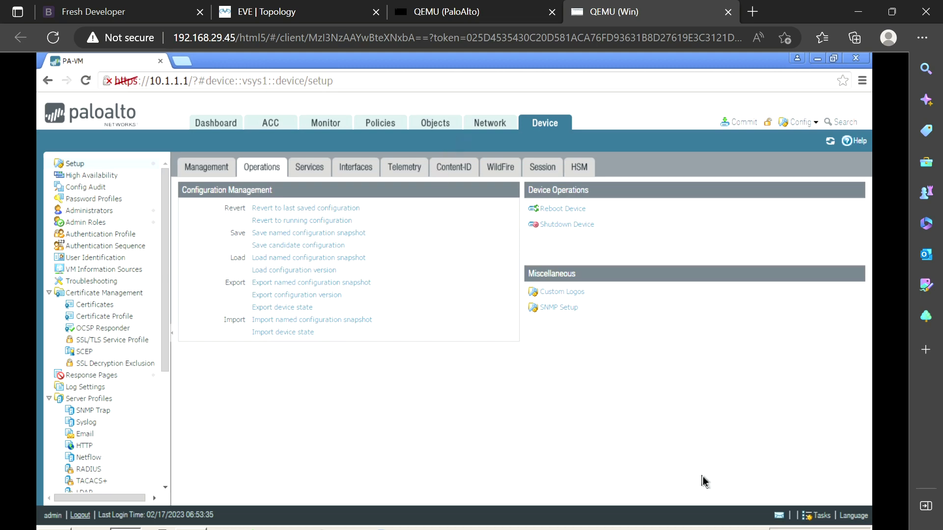
left_click(816, 516)
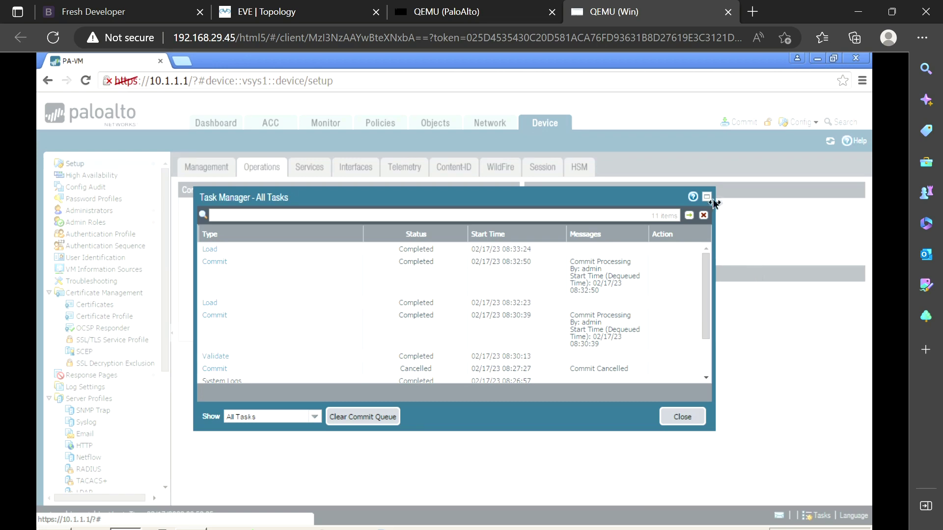
left_click(683, 418)
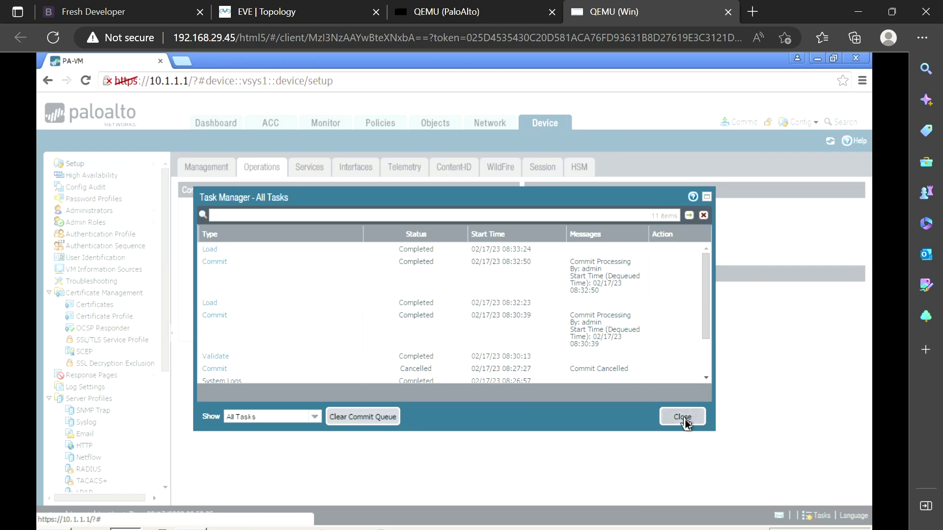
Step: Confirm Zones lists only TapZone, Zone1 and Zone2, then view the Save/Revert Changes options
left_click(487, 124)
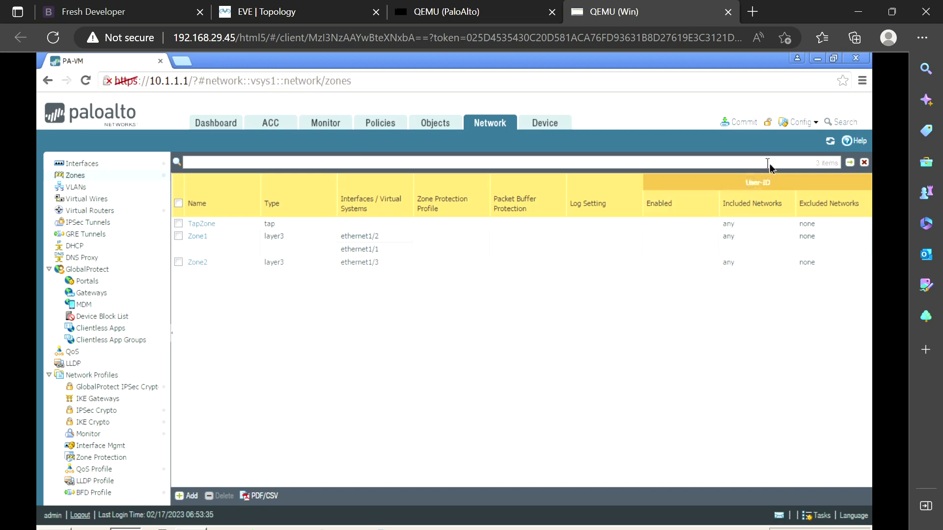
left_click(806, 131)
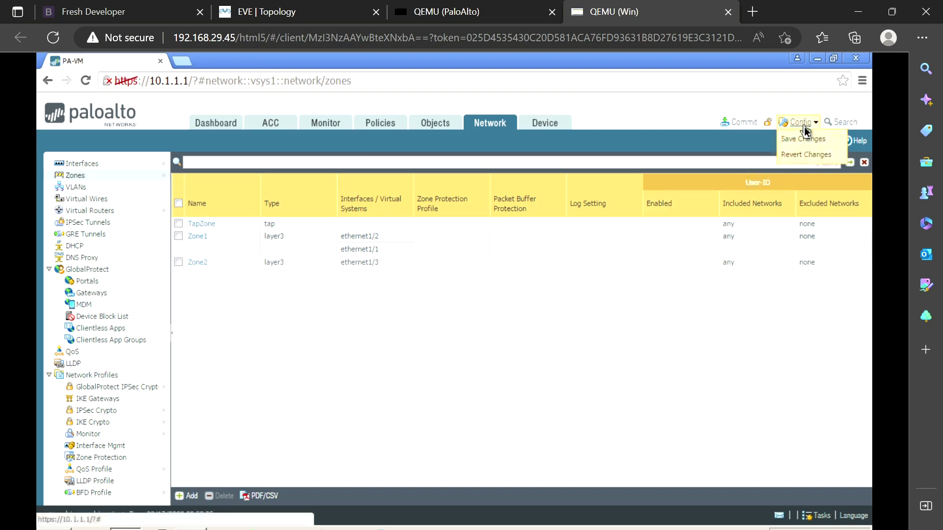
Step: Load saved configuration version 24 from Device > Operations and dismiss the loading notice
left_click(548, 124)
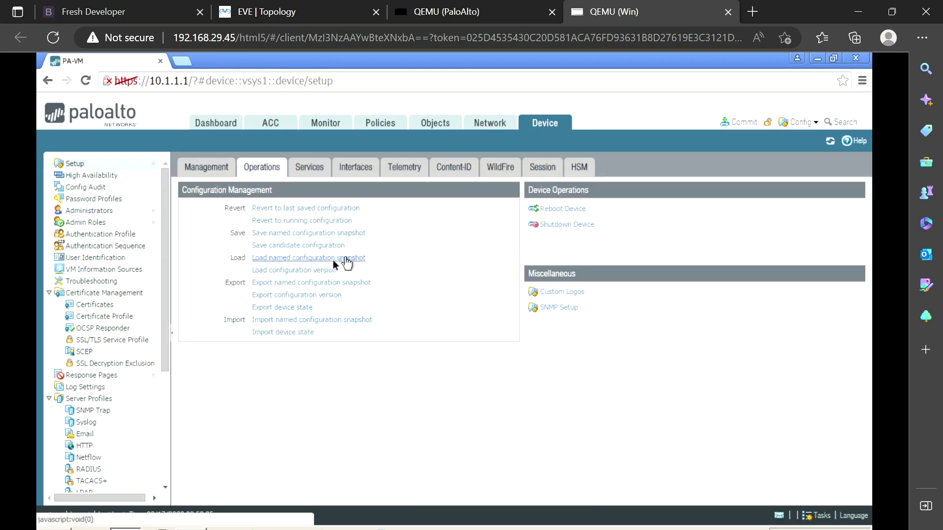
left_click(305, 271)
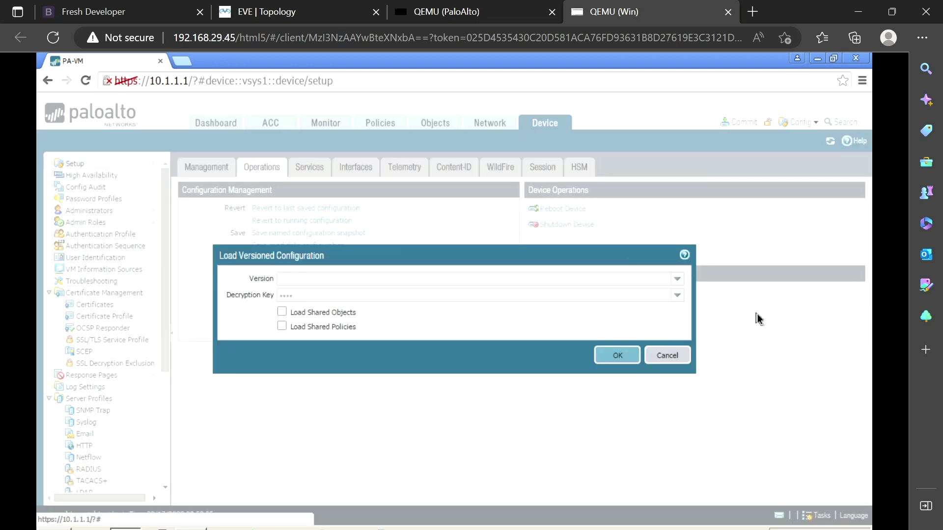
left_click(678, 279)
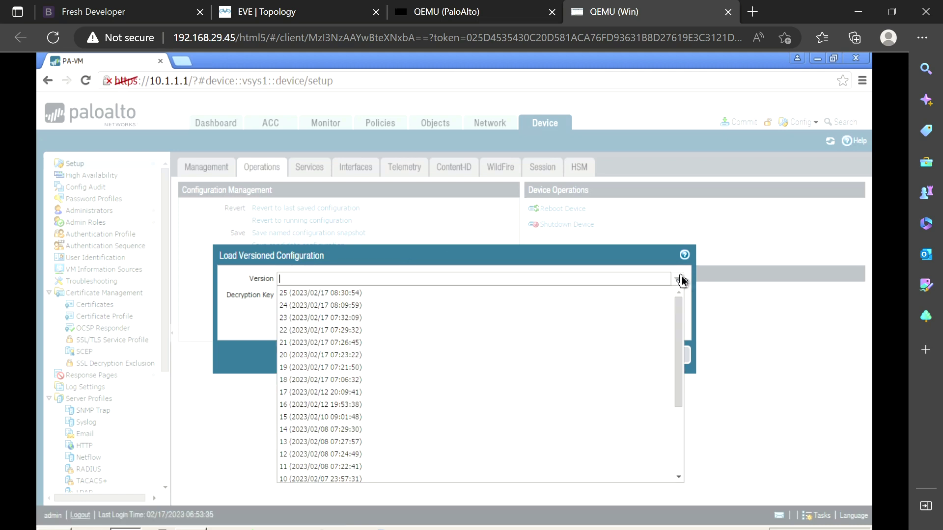
left_click(378, 310)
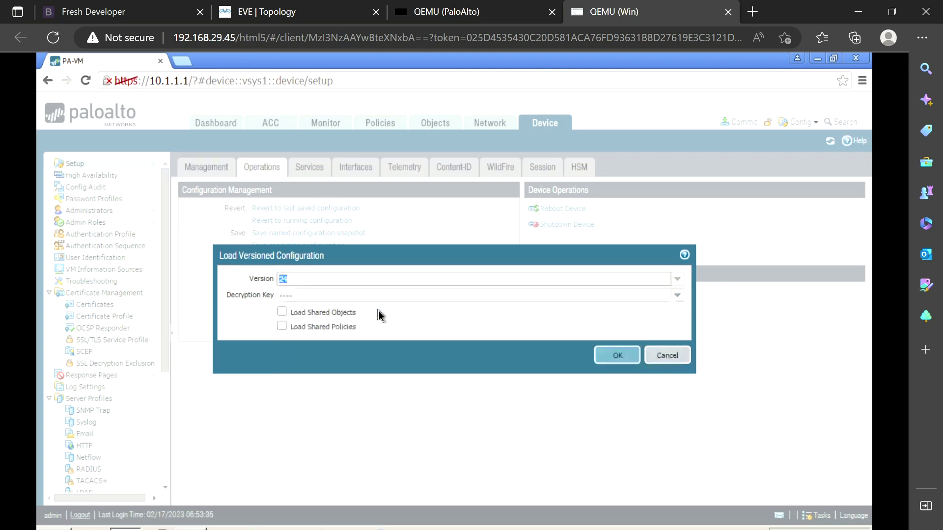
left_click(617, 357)
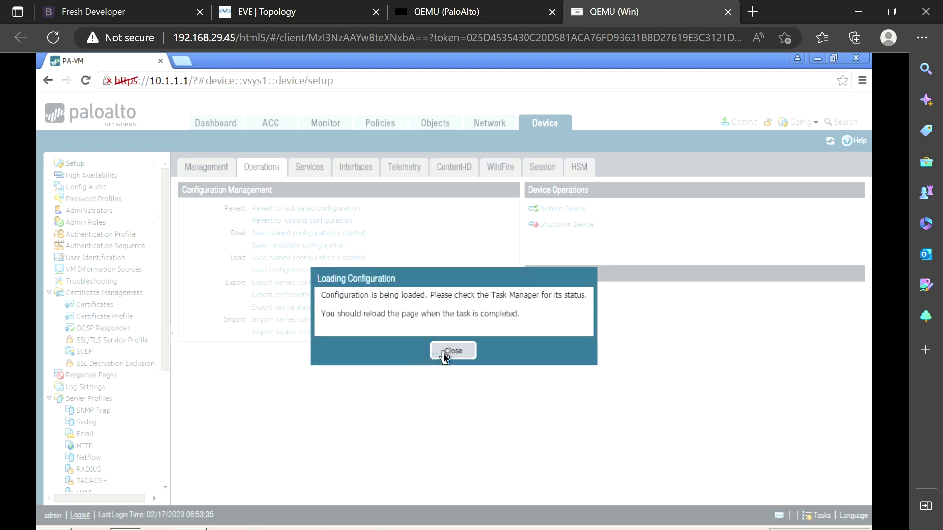
left_click(450, 352)
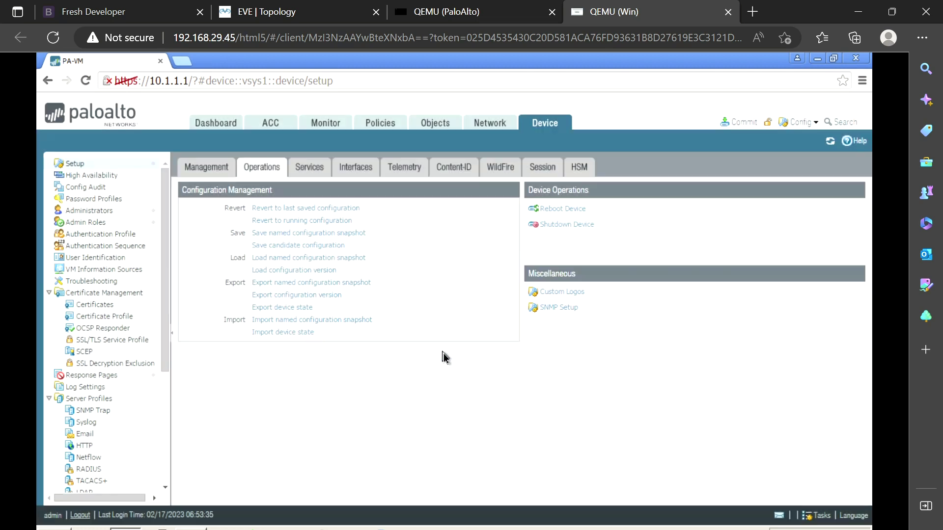
left_click(470, 128)
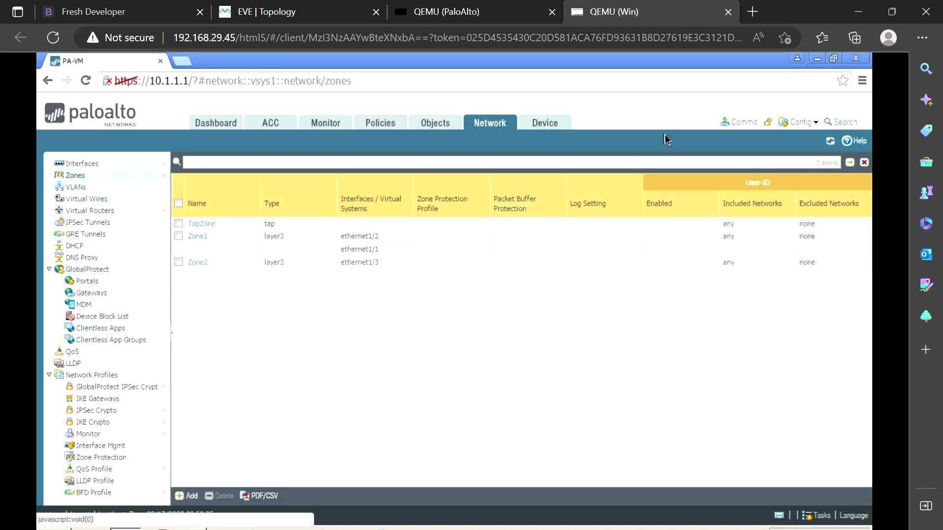
left_click(544, 123)
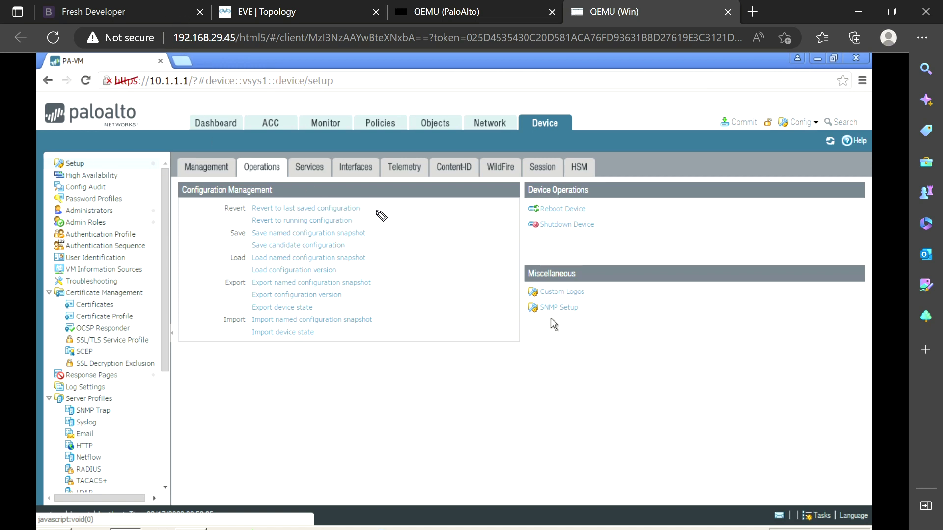
mouse_move(369, 209)
left_mouse_down()
mouse_move(395, 201)
mouse_move(400, 225)
mouse_move(381, 238)
mouse_move(397, 250)
left_mouse_up()
left_click_drag(354, 270, 378, 264)
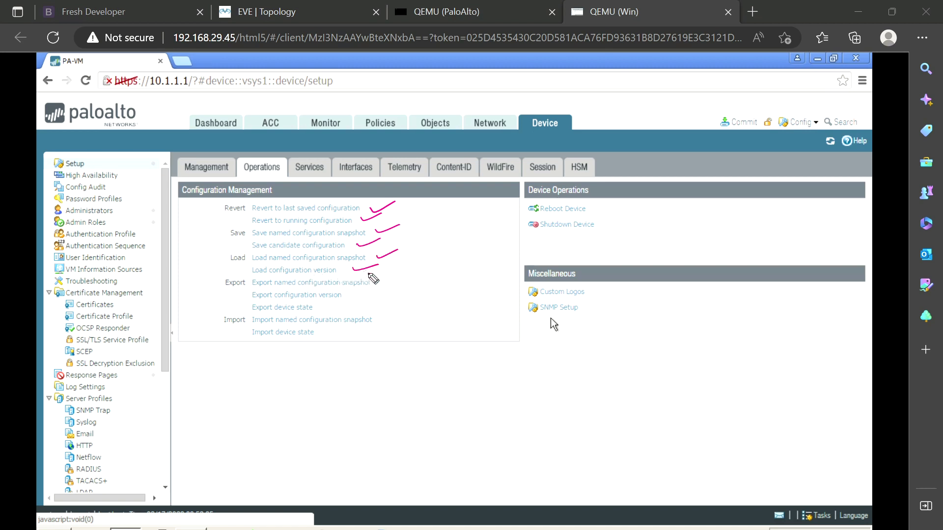
left_click_drag(387, 269, 409, 264)
mouse_move(273, 267)
left_mouse_down()
mouse_move(254, 275)
mouse_move(347, 278)
mouse_move(259, 267)
left_mouse_up()
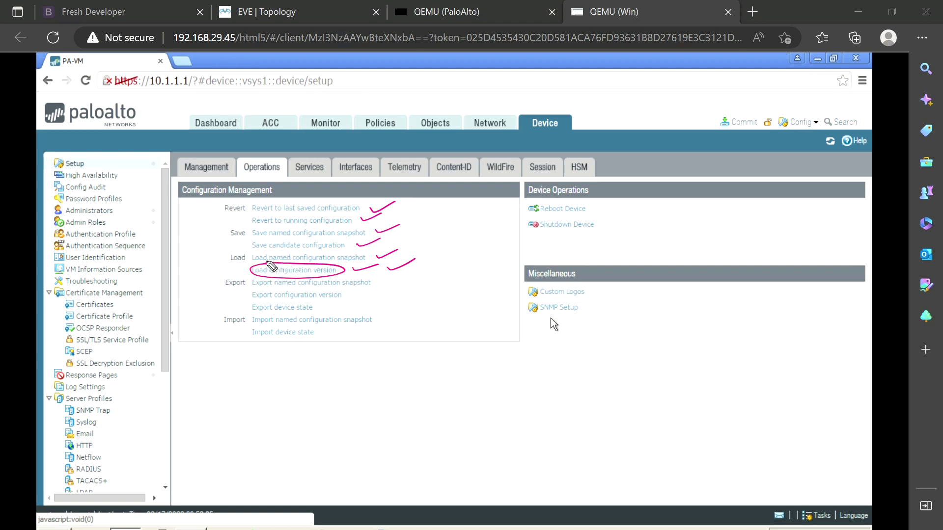
mouse_move(275, 253)
left_mouse_down()
mouse_move(242, 263)
mouse_move(317, 272)
mouse_move(368, 256)
mouse_move(294, 256)
left_mouse_up()
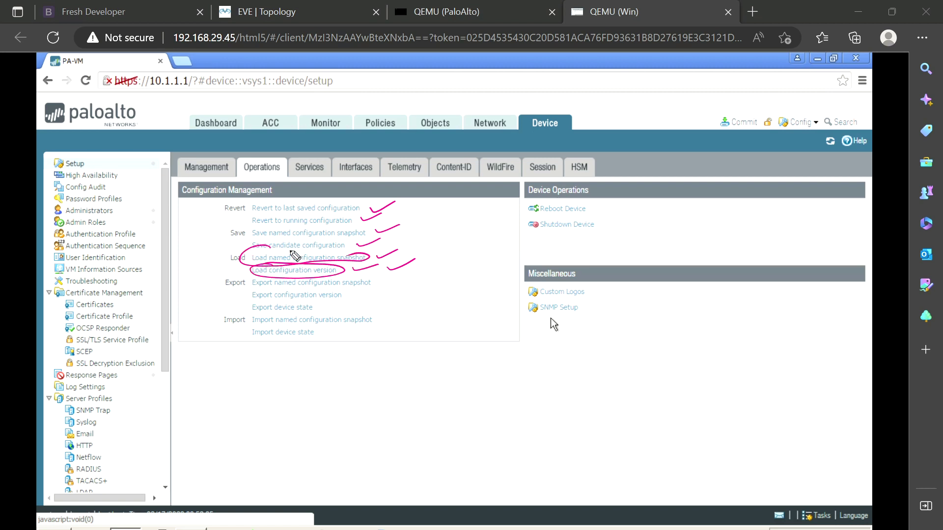
key("e")
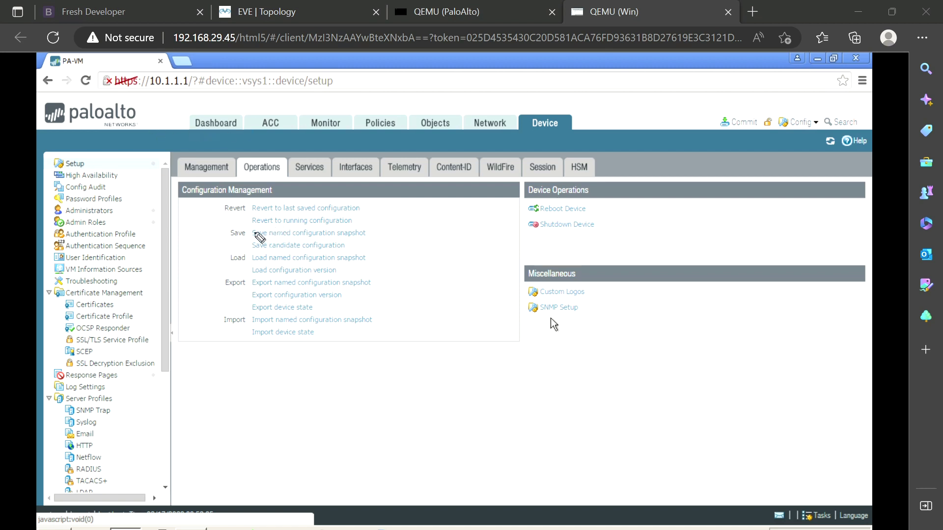
left_click_drag(230, 226, 226, 256)
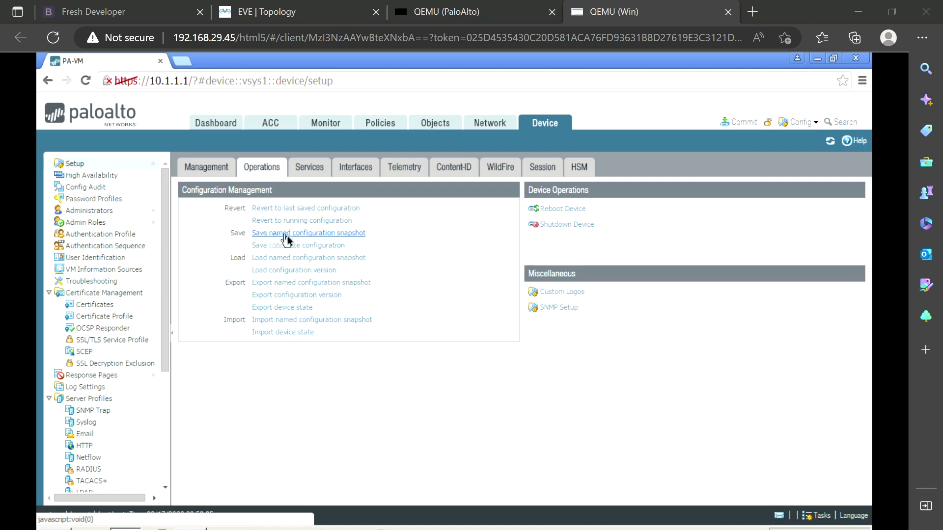
Step: Save the current configuration as the named snapshot 'MyConfig_1702' and close the confirmation
left_click(288, 241)
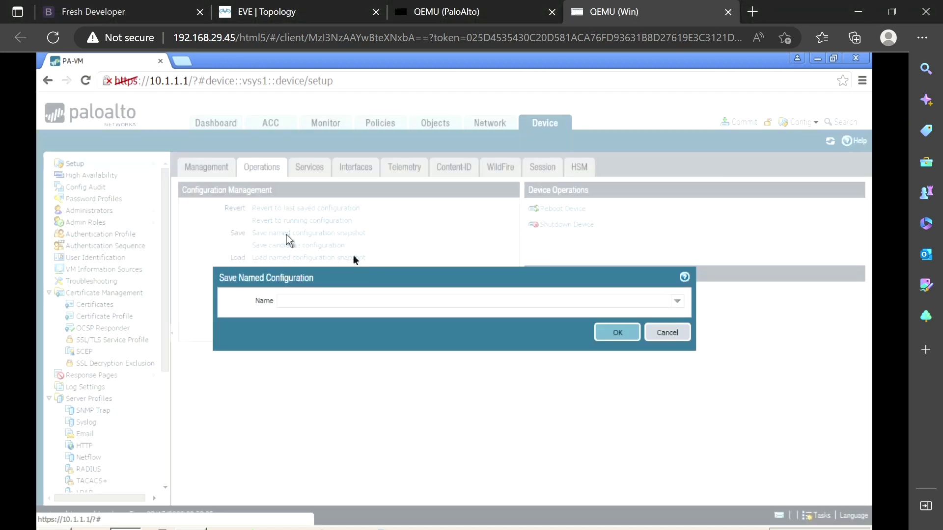
left_click(394, 301)
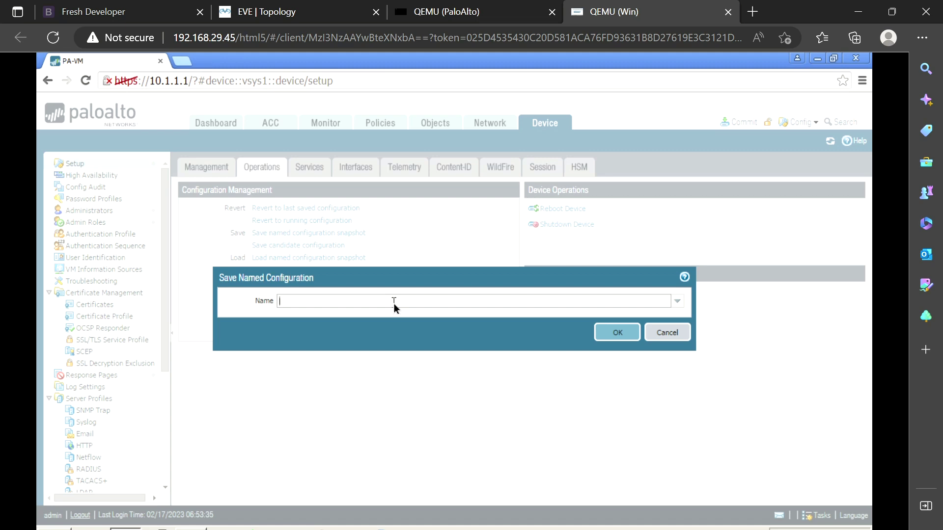
left_click(394, 301)
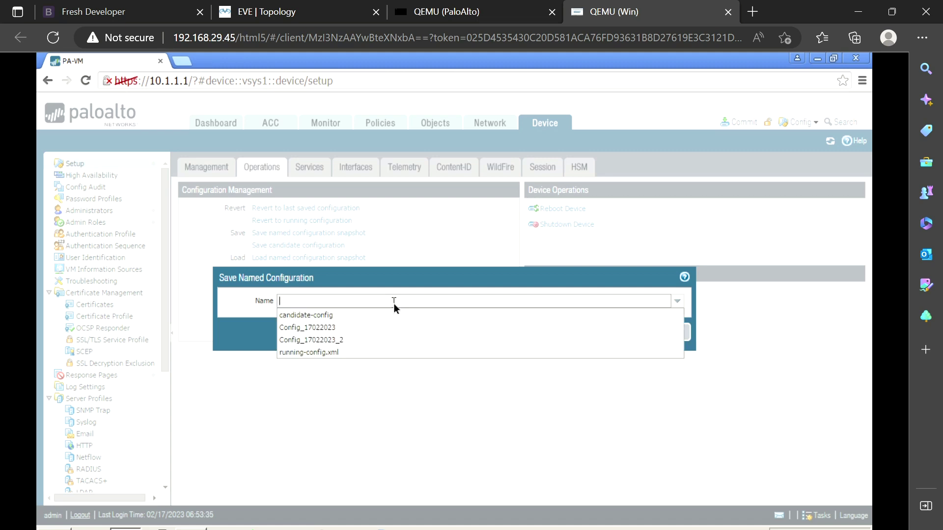
type("MyC")
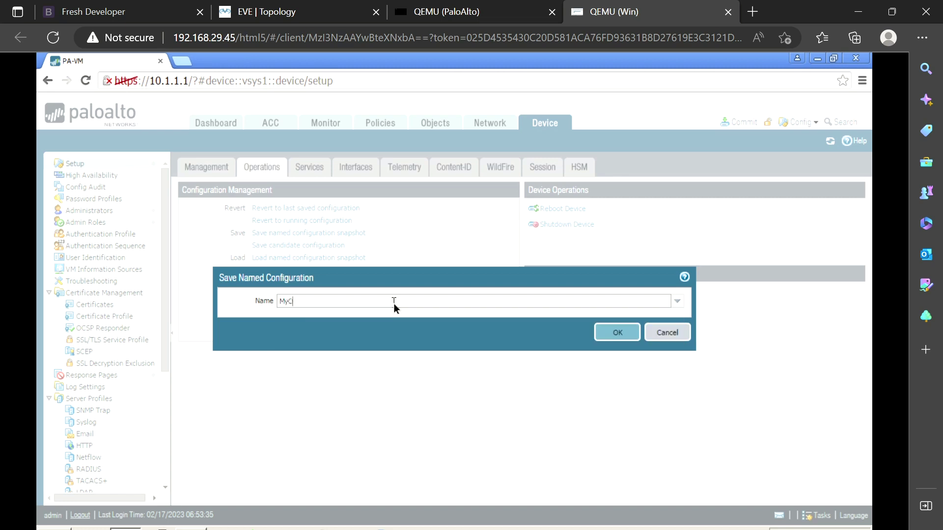
type("onfig_")
type("1702")
left_click(605, 334)
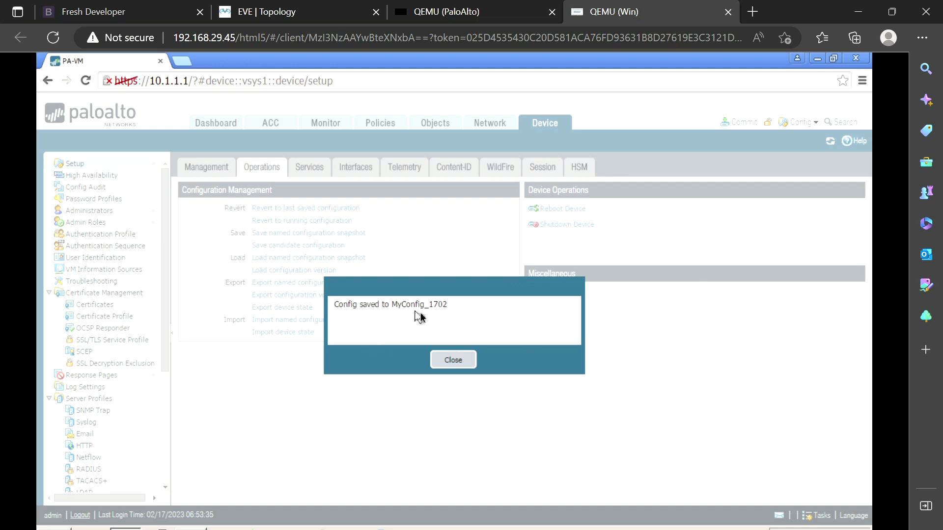
left_click(454, 365)
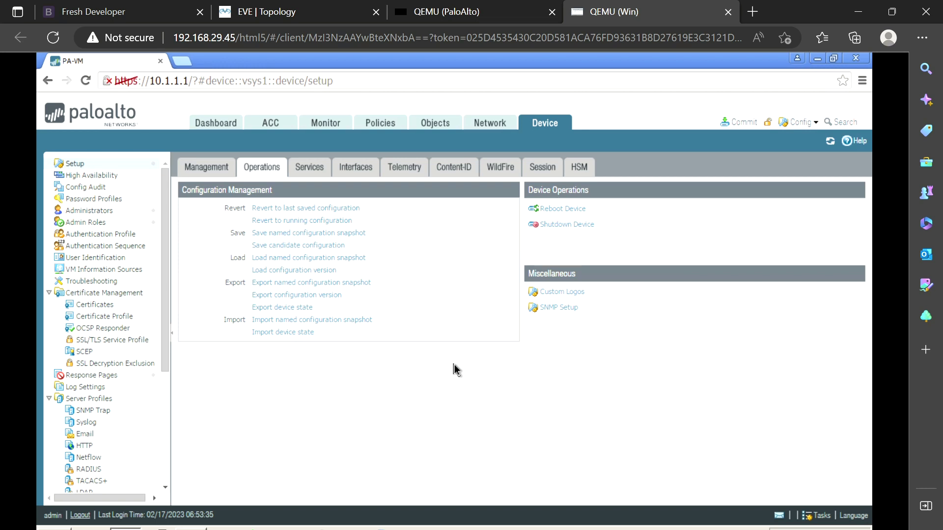
Step: Export the MyConfig_1702 named configuration snapshot as a browser download
left_click(301, 284)
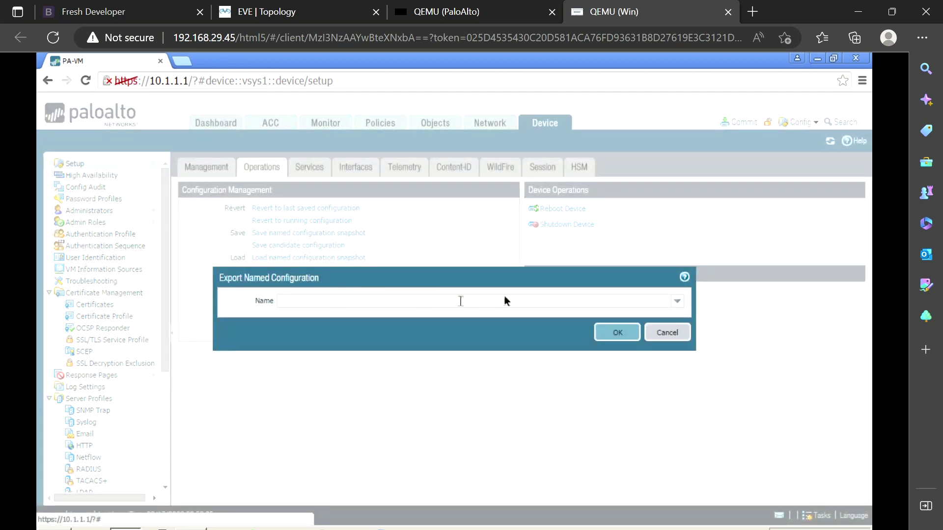
left_click(676, 302)
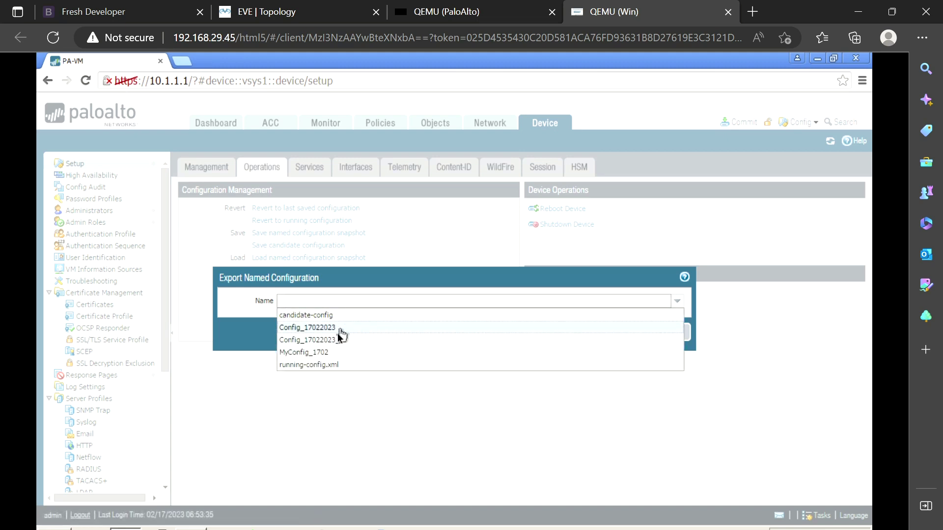
left_click(327, 352)
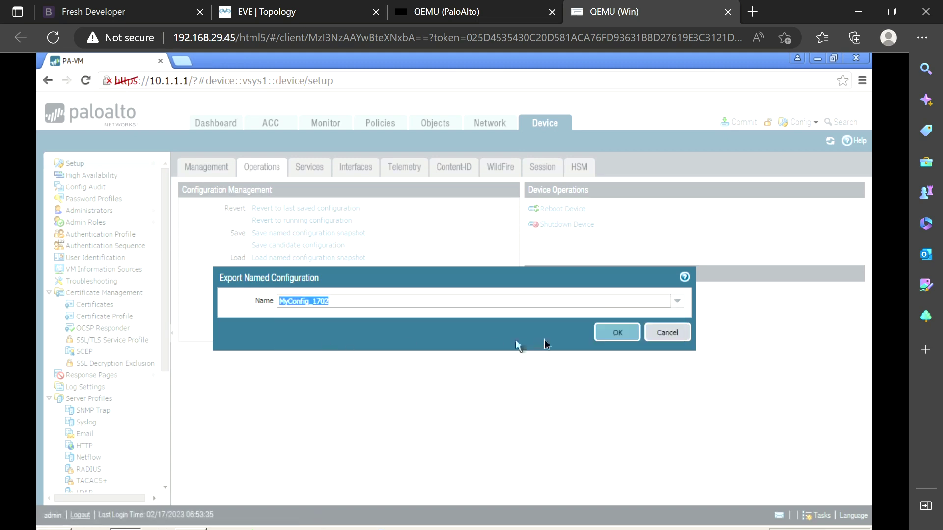
left_click(617, 332)
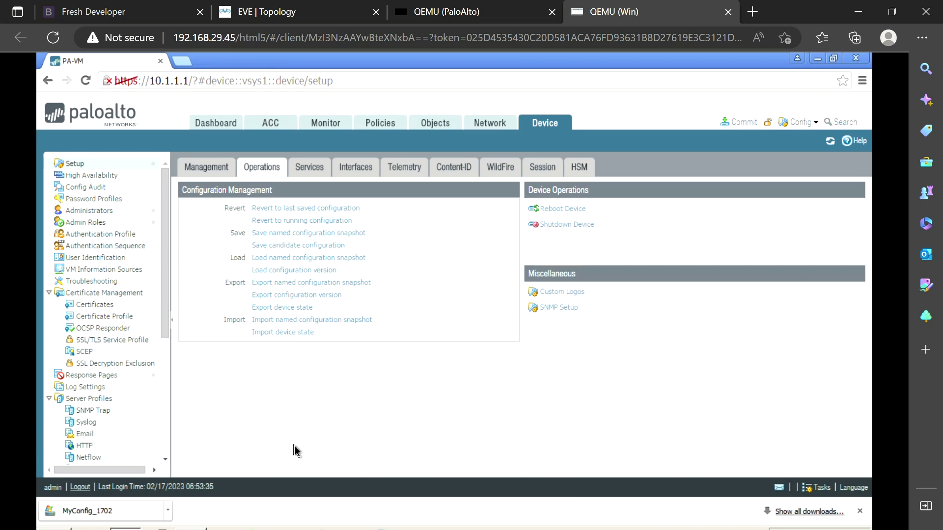
Step: Rename the downloaded MyConfig_1702 file in Downloads to MyConfig_1702_10, then close Explorer
left_click(168, 510)
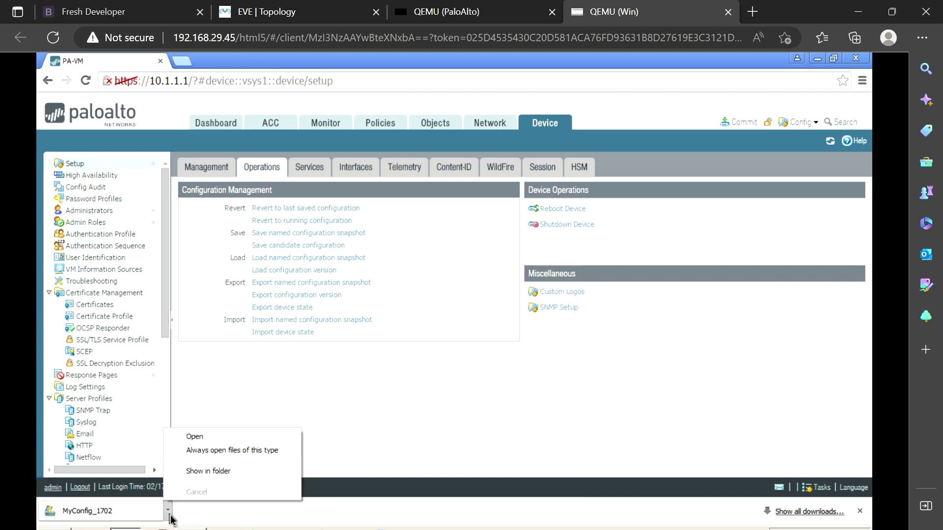
left_click(206, 472)
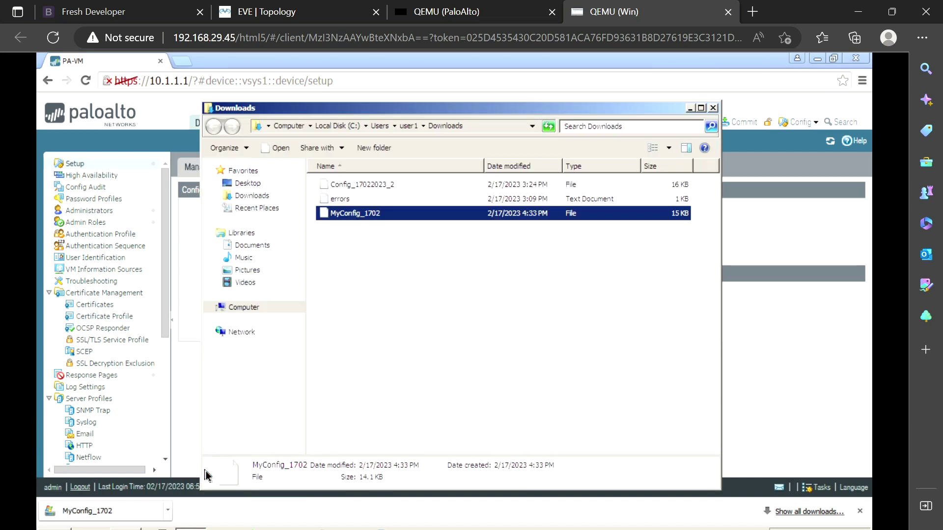
left_click(390, 215)
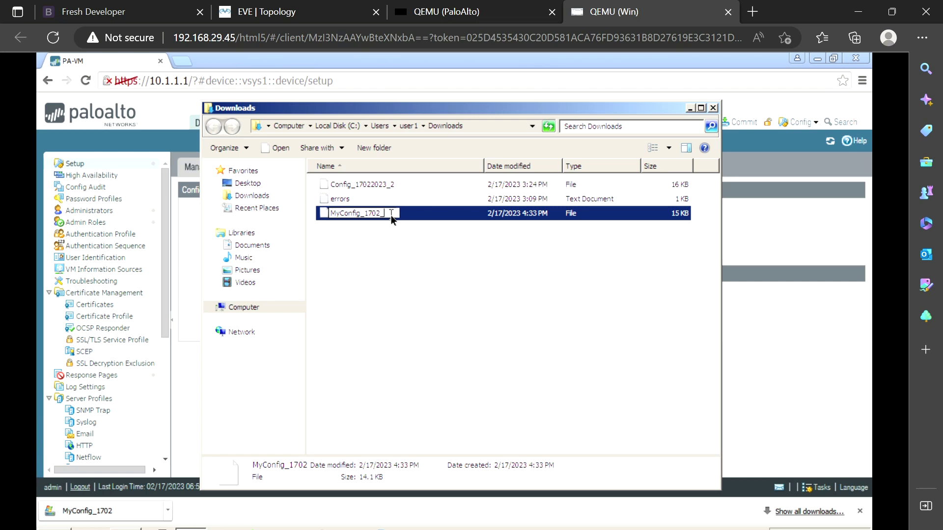
type("_10")
key("Return")
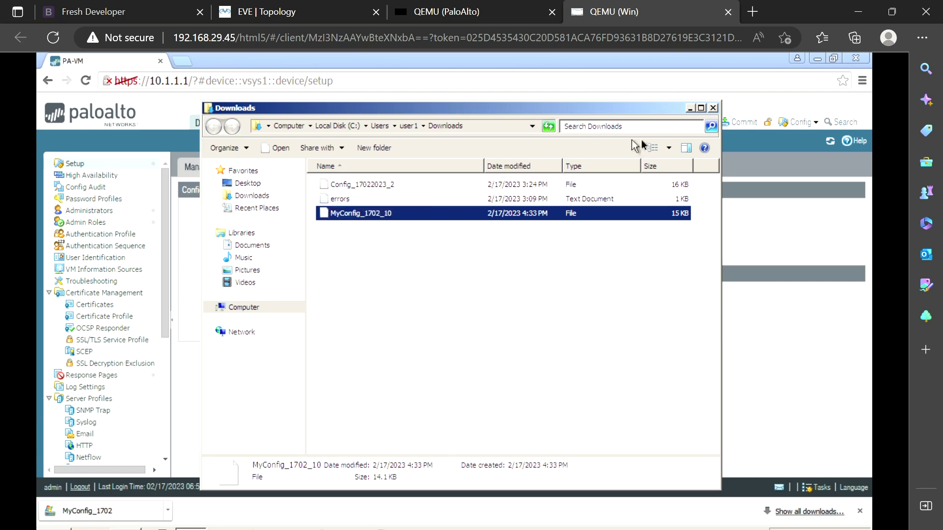
left_click(713, 108)
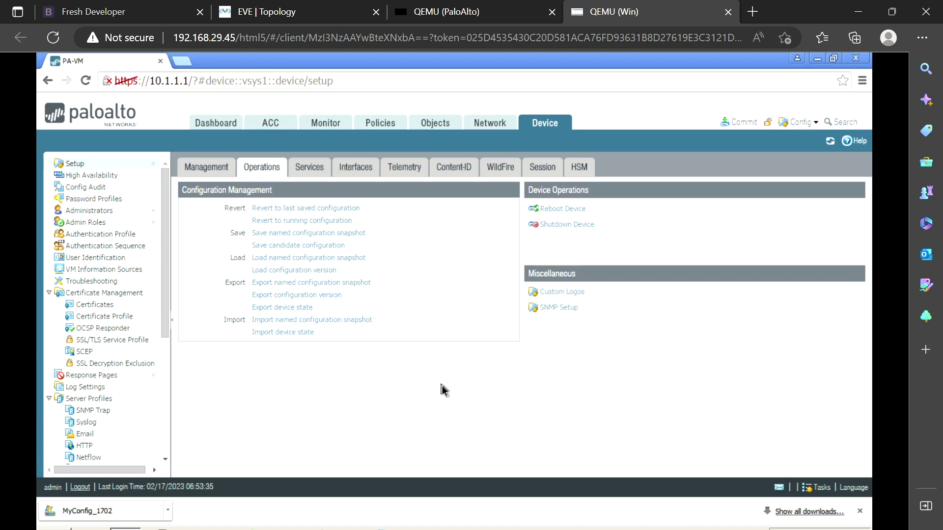
Step: Import MyConfig_1702_10 from Downloads as a named configuration snapshot and close the confirmation
left_click(322, 322)
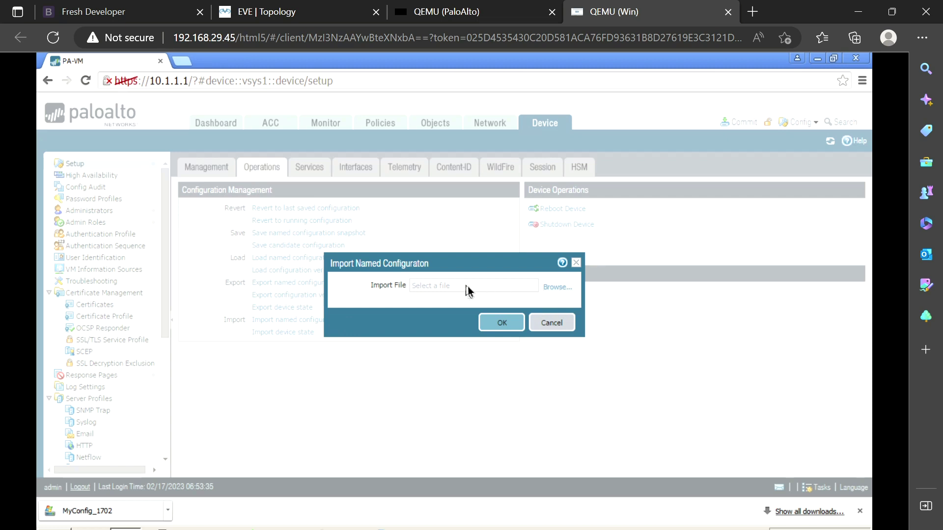
left_click(556, 289)
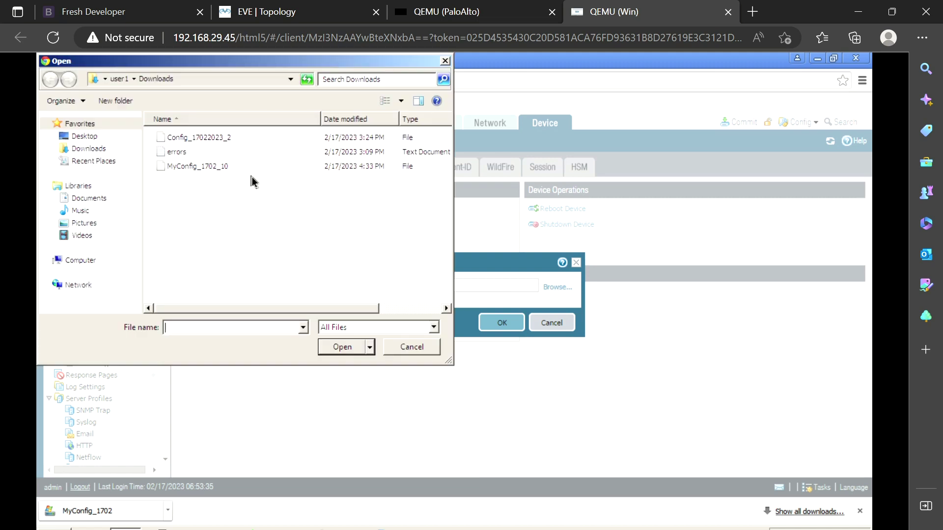
left_click(215, 168)
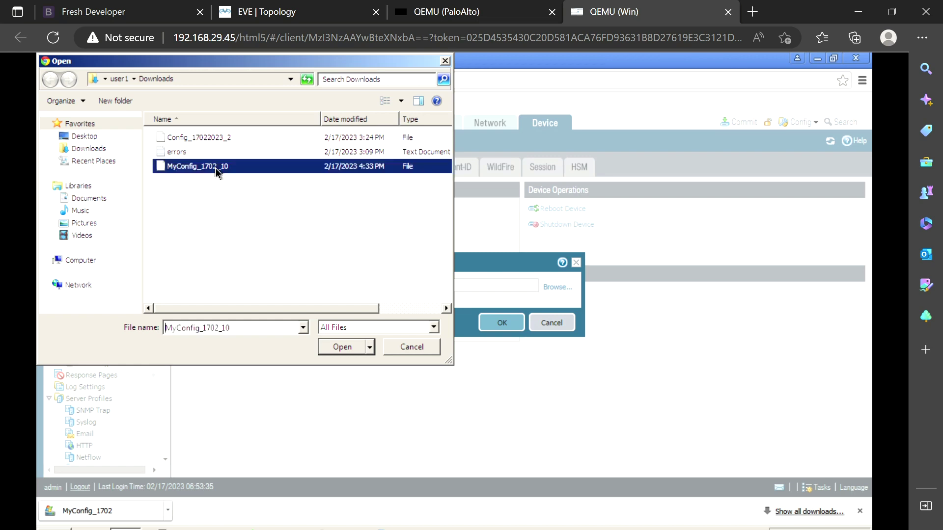
left_click(339, 347)
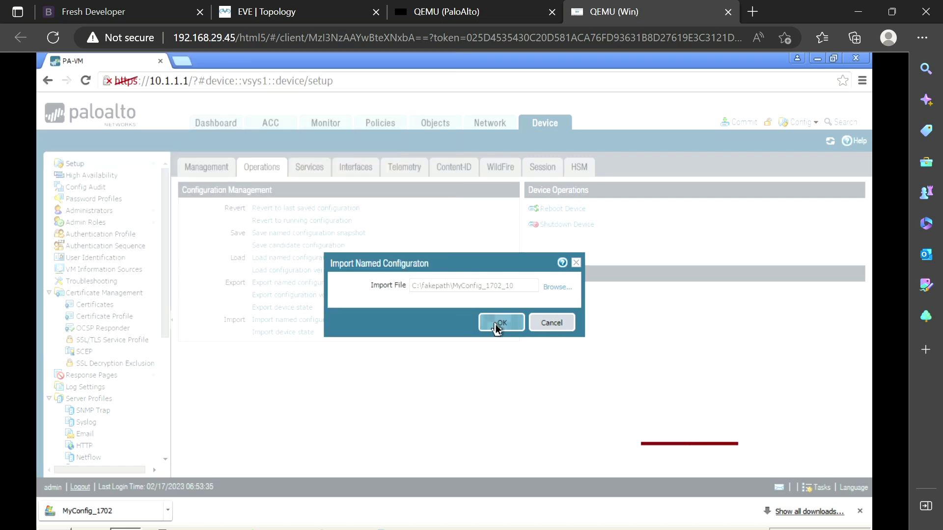
left_click(499, 323)
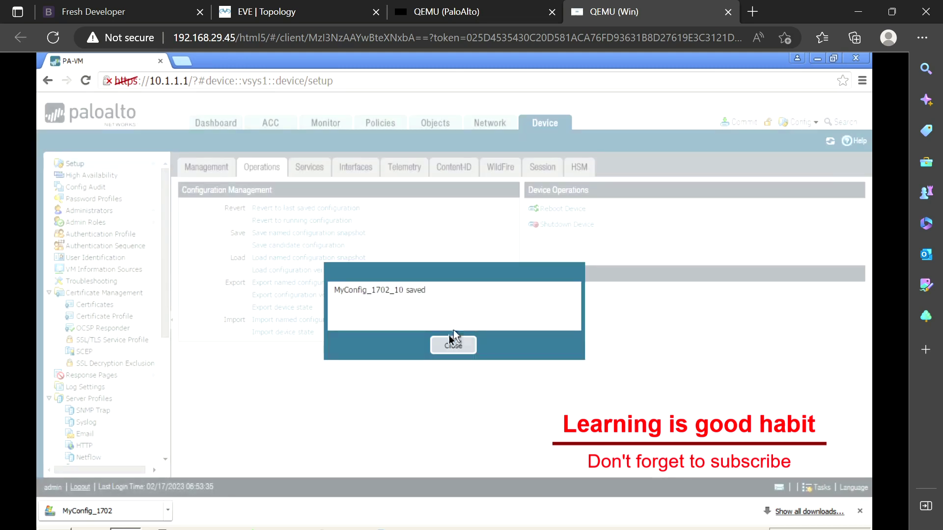
left_click(444, 346)
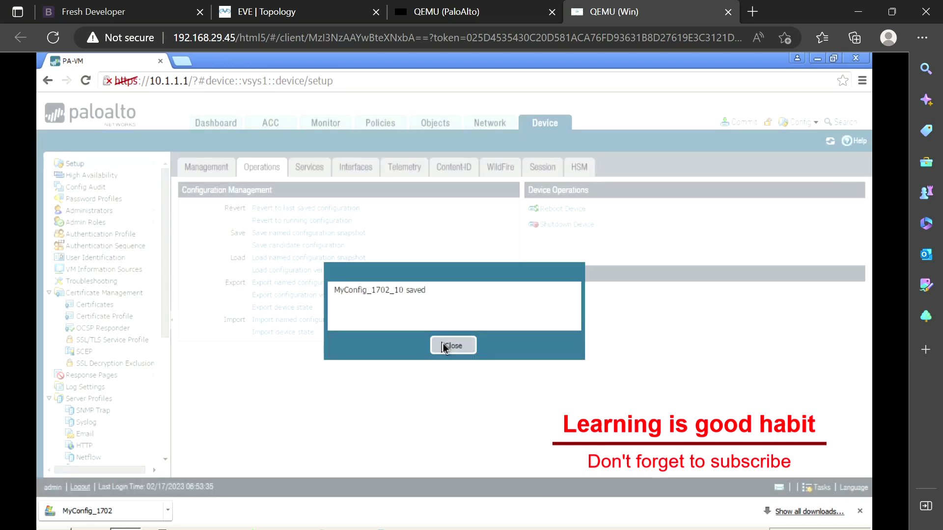